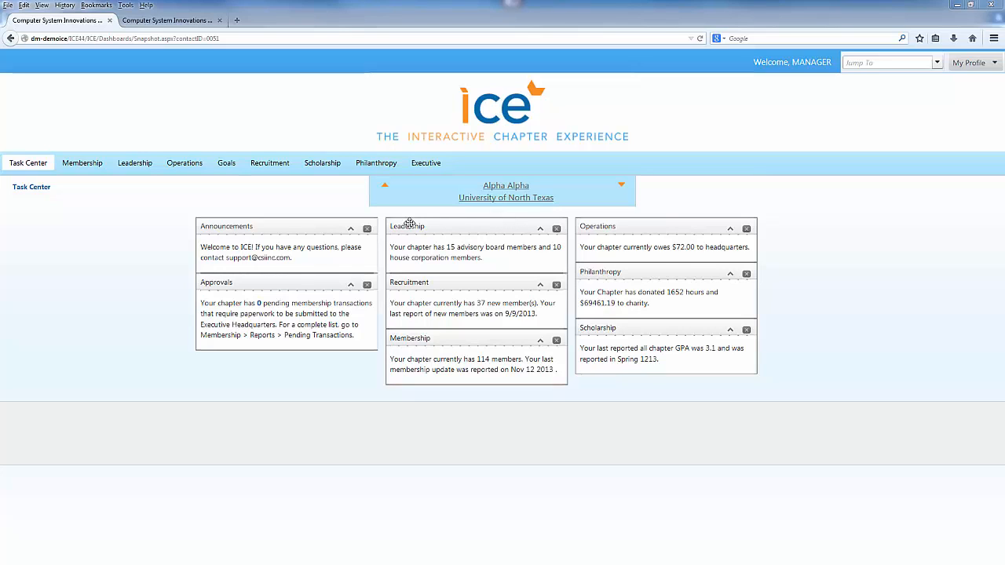
mouse_move(431, 166)
click(936, 64)
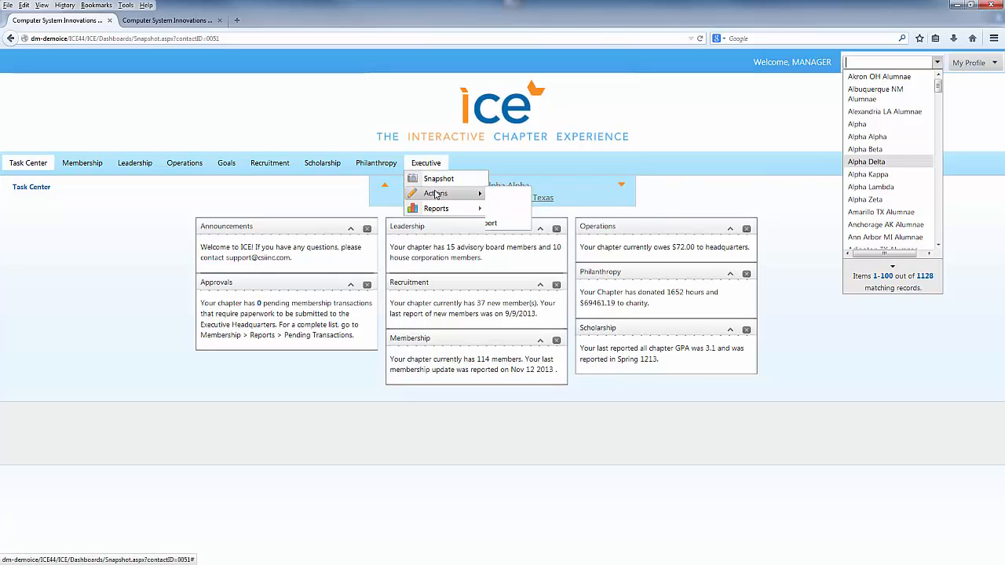
mouse_move(439, 194)
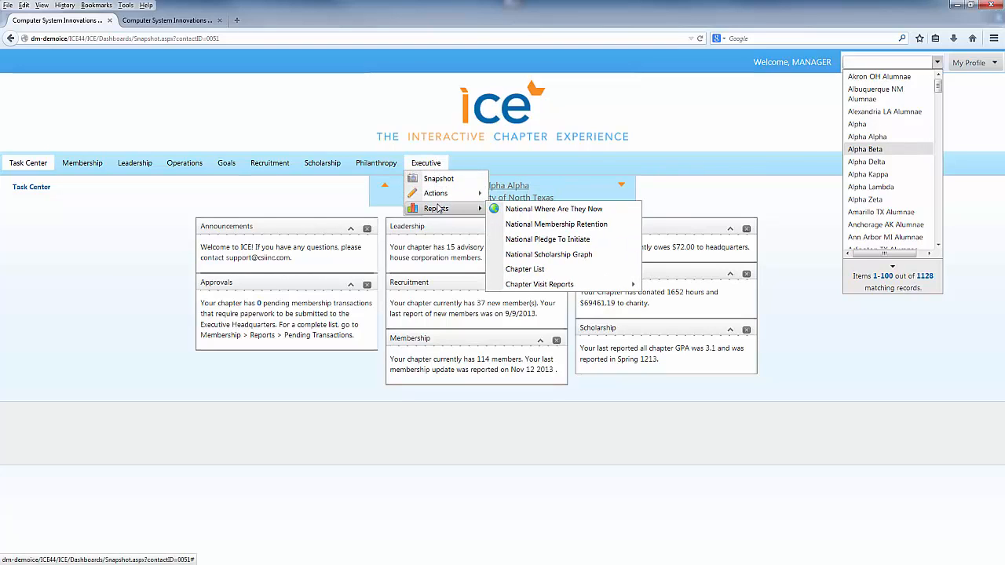
mouse_move(541, 282)
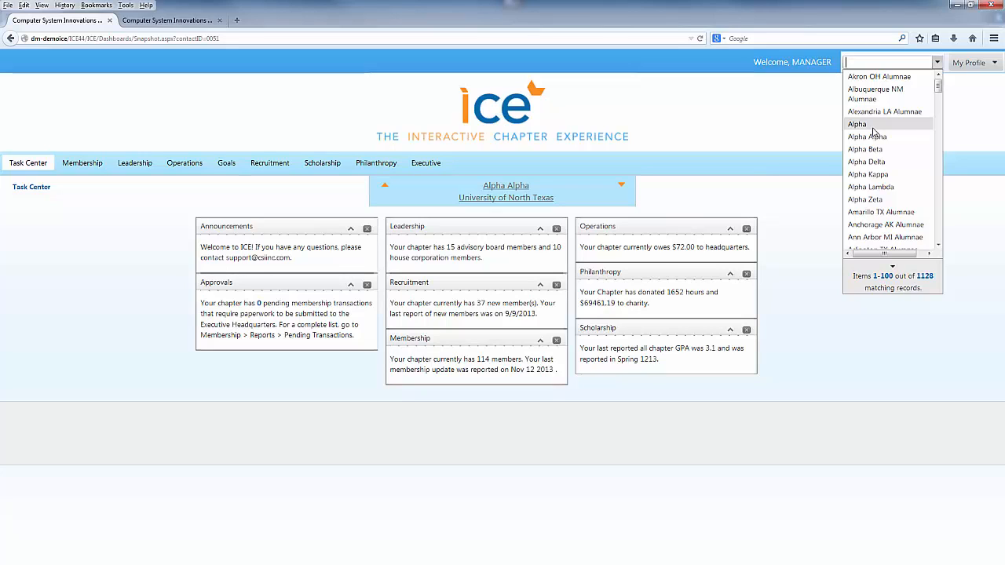
click(148, 258)
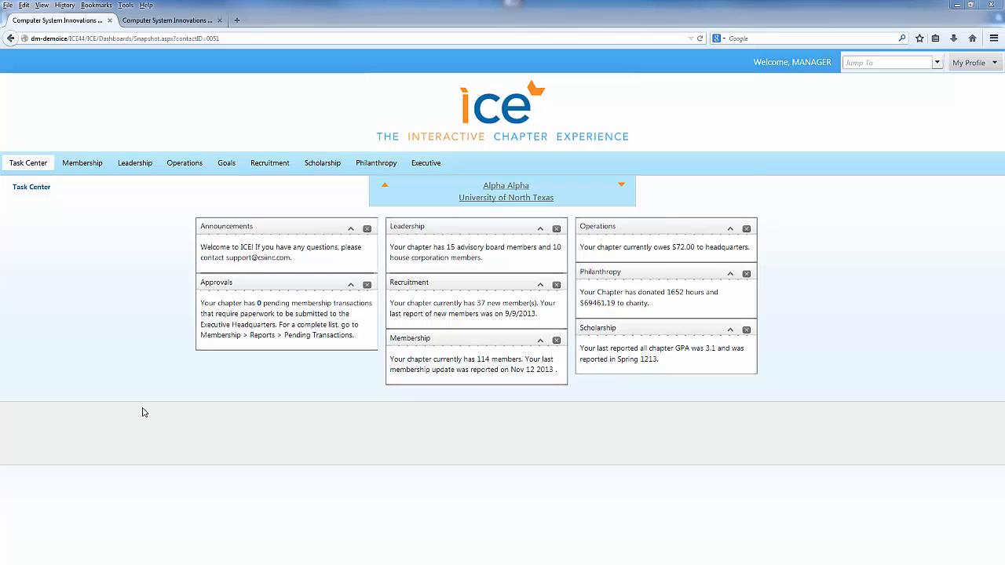
mouse_move(40, 177)
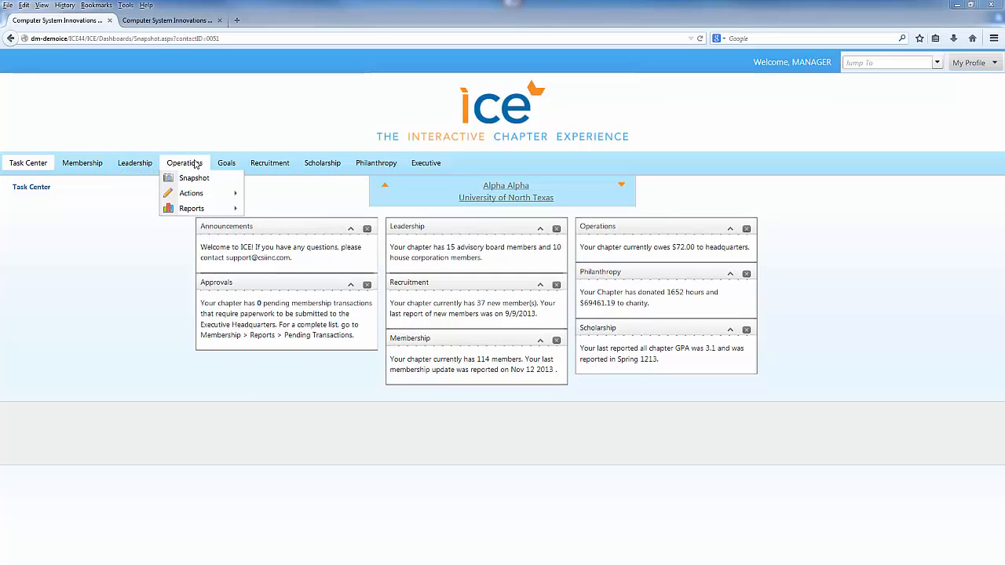
mouse_move(226, 164)
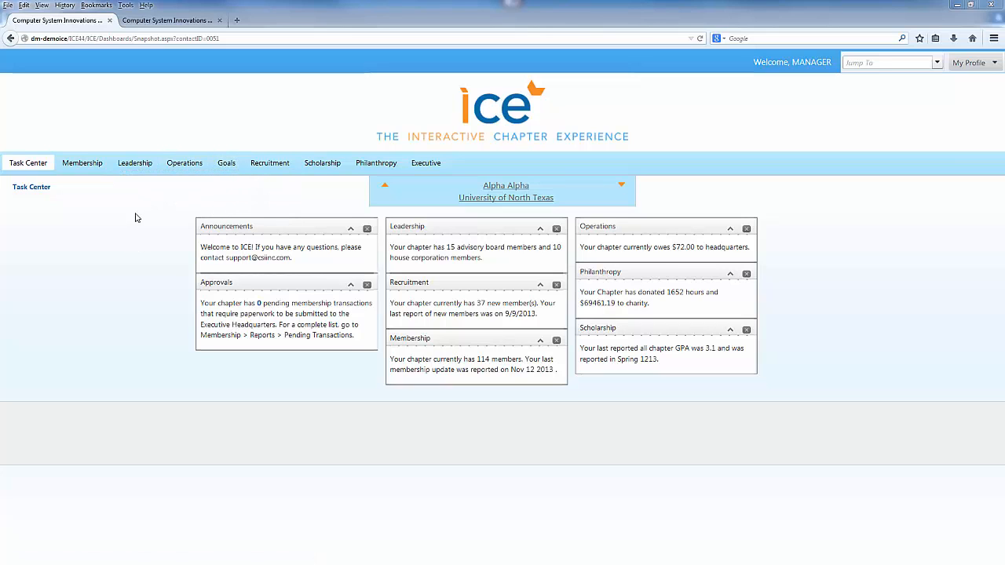
mouse_move(248, 160)
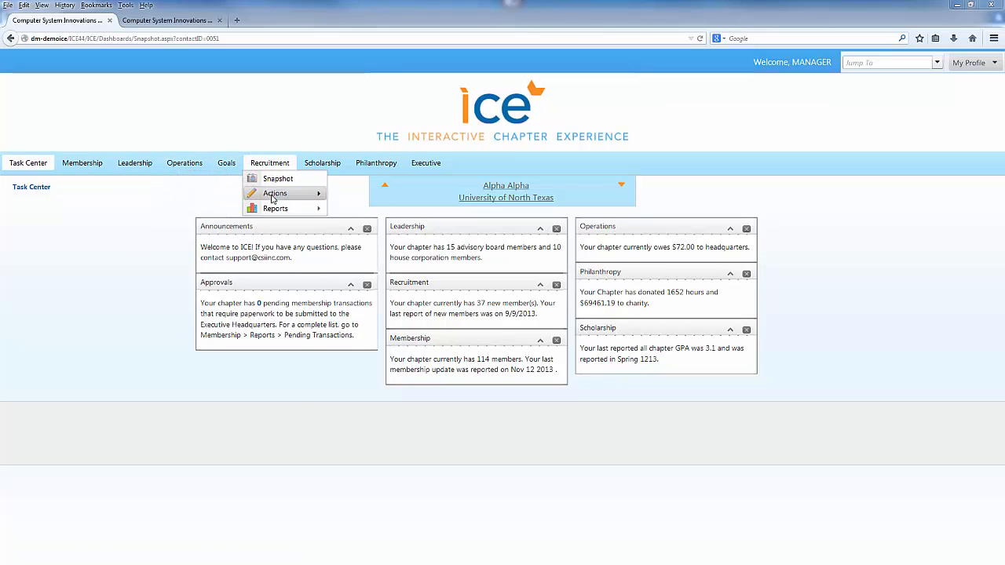
mouse_move(275, 209)
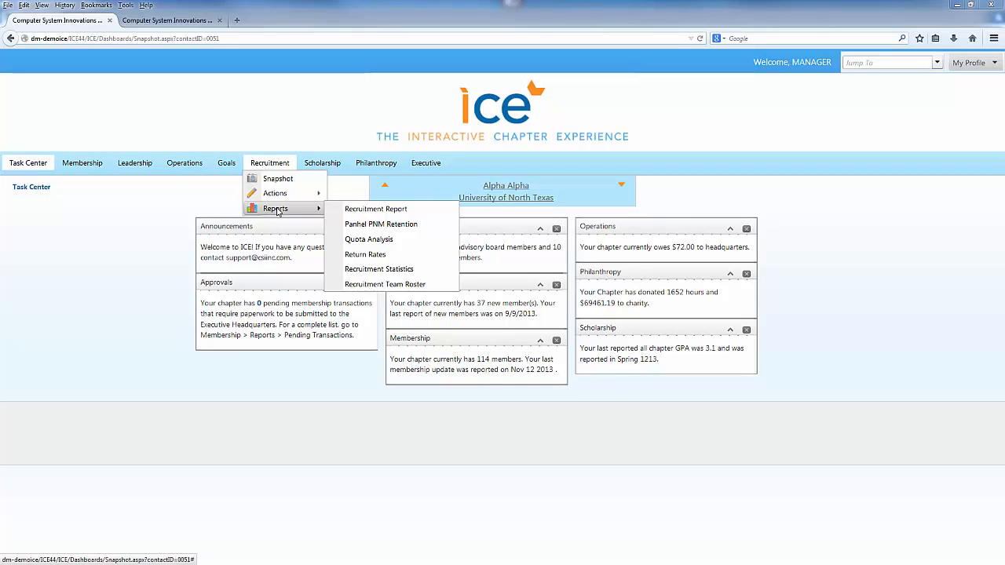
Step: Start adding new members to the Alpha Alpha chapter and advance past the overview to the selection stage
mouse_move(83, 164)
mouse_move(98, 202)
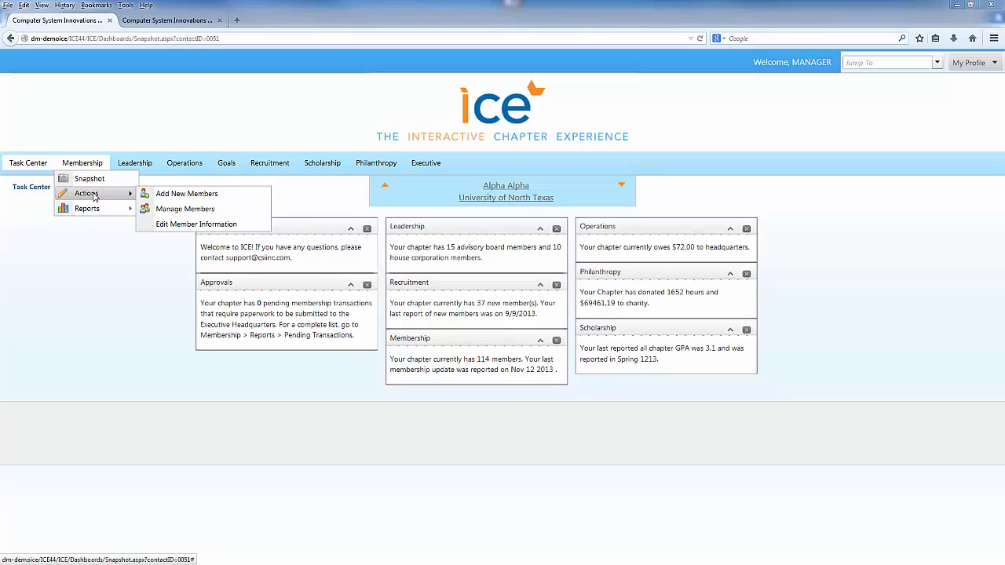
click(173, 196)
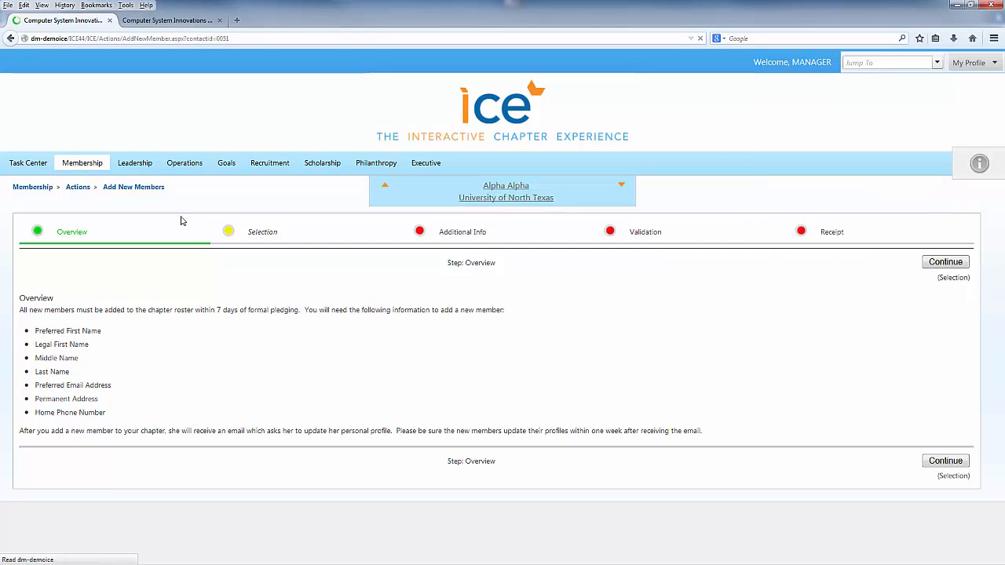
click(923, 266)
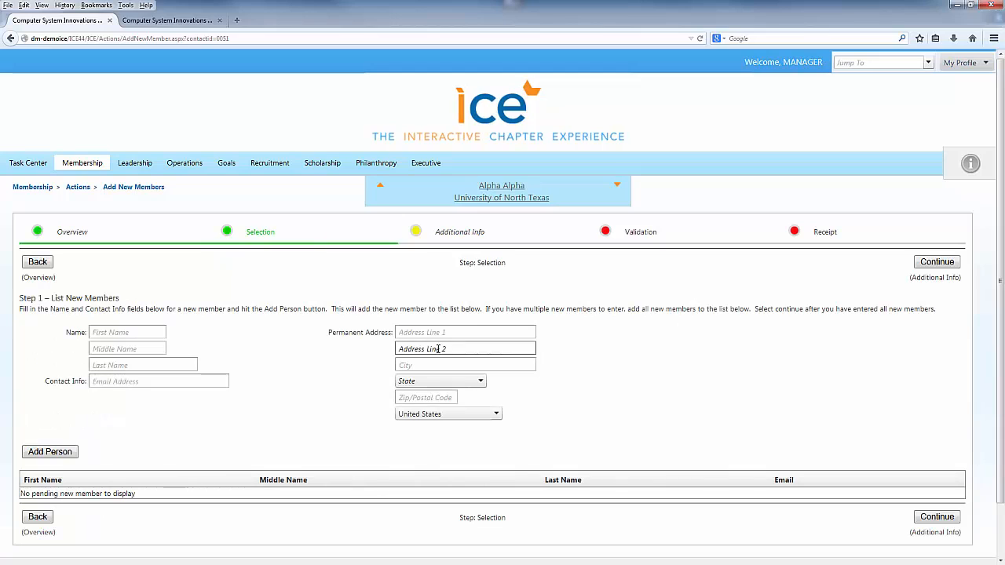
Step: Add a new member with first and last name, e-mail and permanent address to the pending list, and proceed to the additional information
click(130, 333)
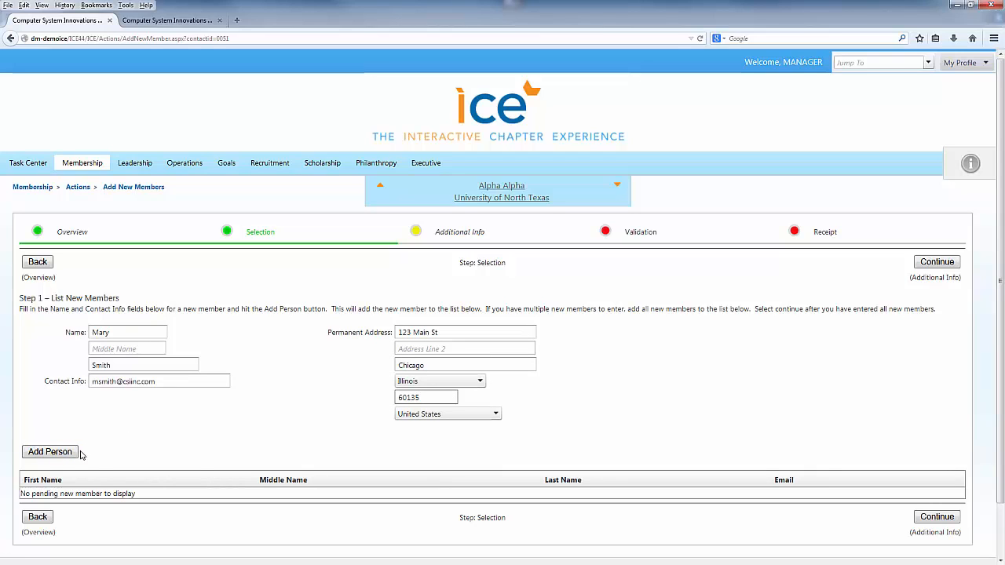
click(67, 457)
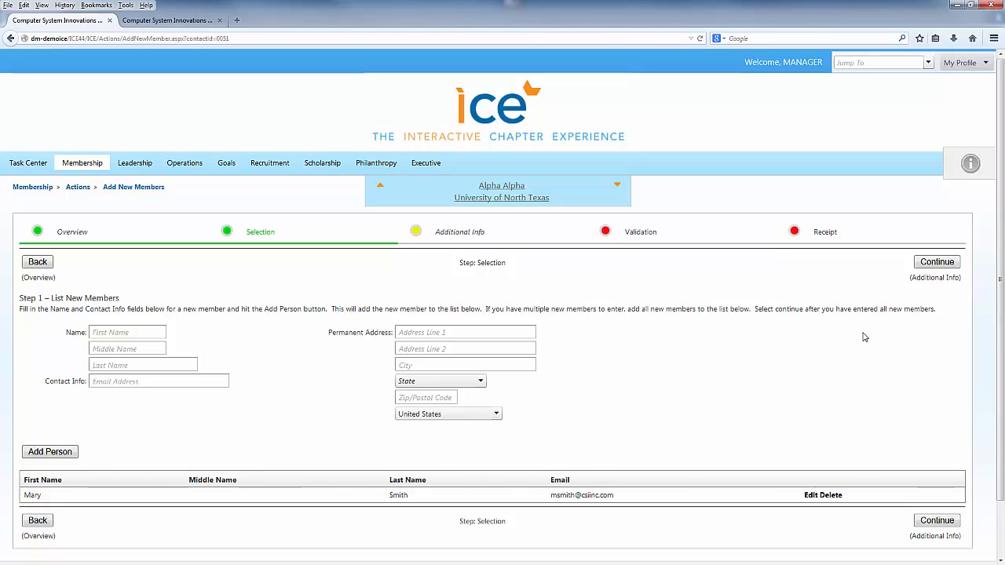
click(931, 263)
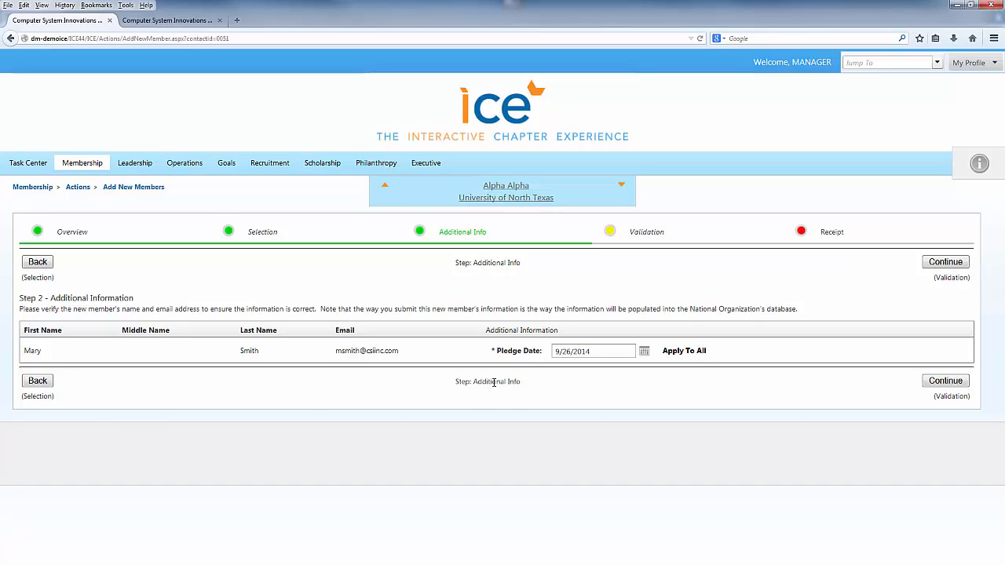
Step: Set the new member's pledge date to 9/24/2014 and proceed to validation
click(602, 352)
triple_click(611, 352)
text(9/24/2014)
key(Return)
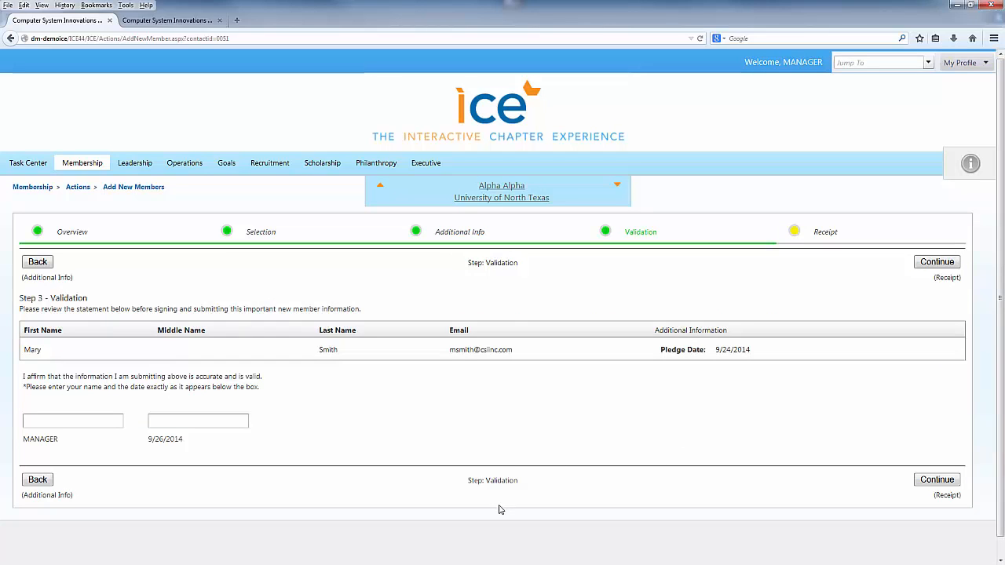
click(93, 418)
click(171, 417)
click(24, 445)
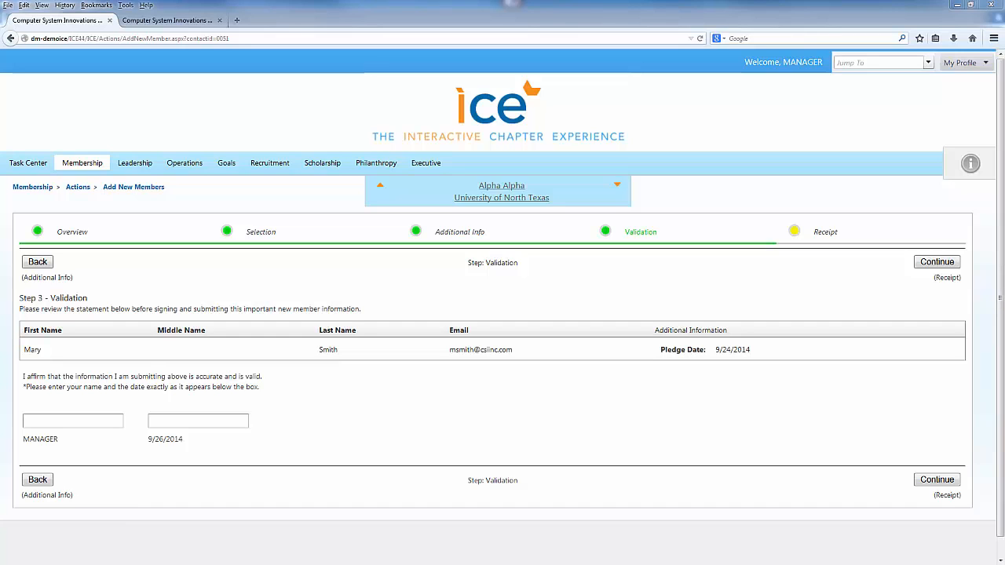
Step: Start Manage Members for the chapter and advance past the overview to the member selection
mouse_move(86, 172)
mouse_move(88, 193)
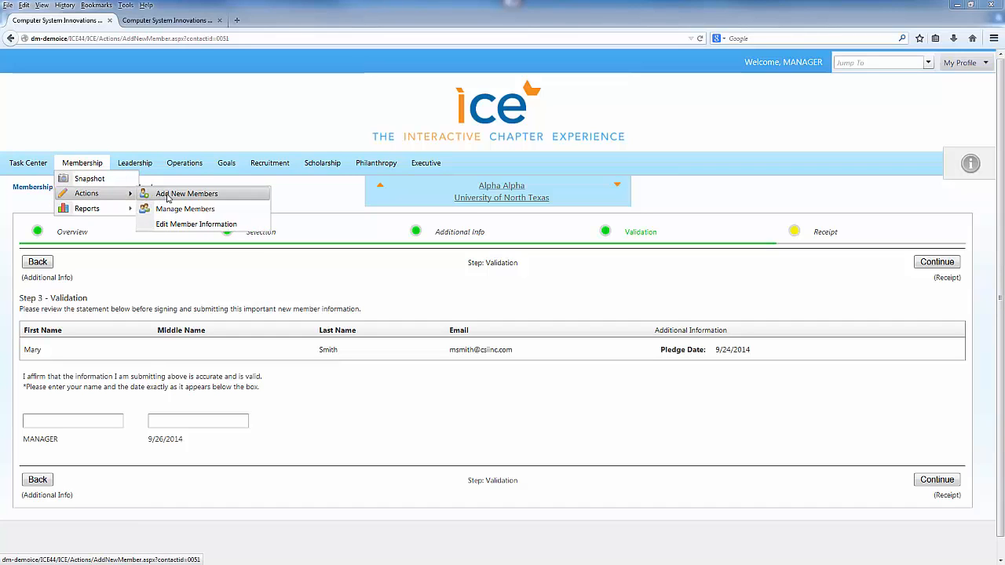
click(181, 210)
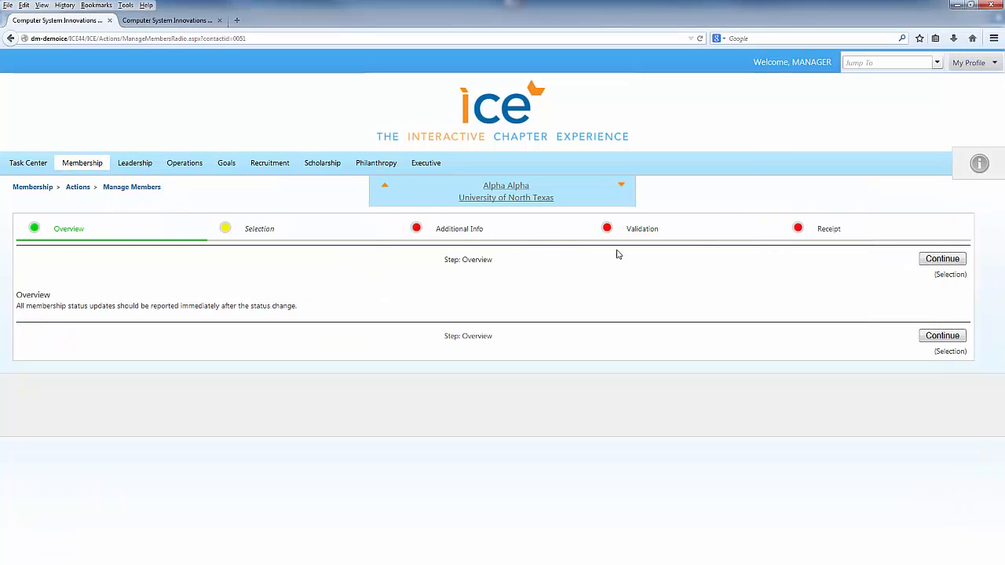
click(942, 258)
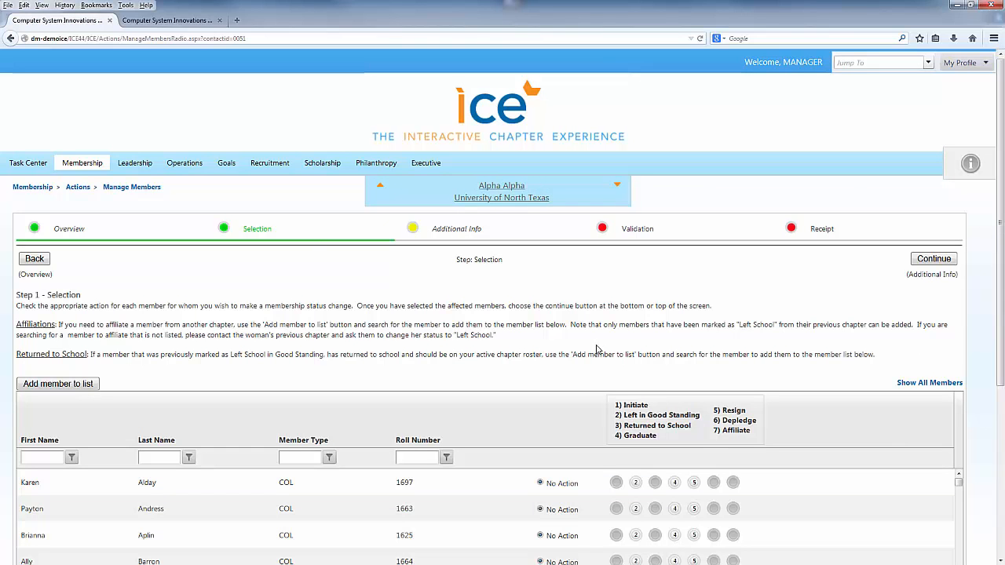
Step: Assign Left in Good Standing, Graduate and Resign to the first three members, Graduate to the fourth and fifth, Depledge to the seventh, and continue
scroll(552, 344, down, 3)
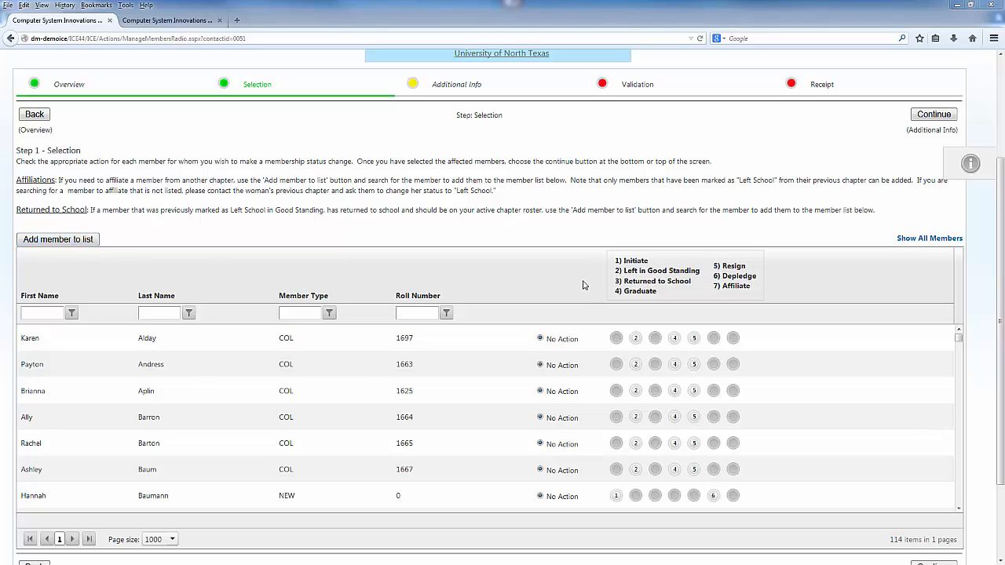
click(635, 338)
click(674, 364)
click(674, 390)
scroll(795, 281, down, 2)
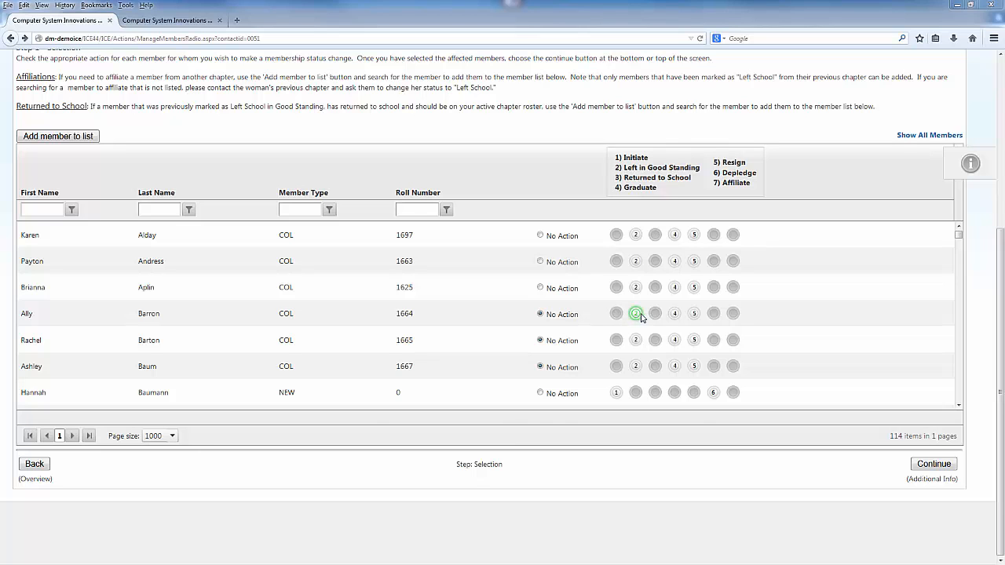
click(933, 464)
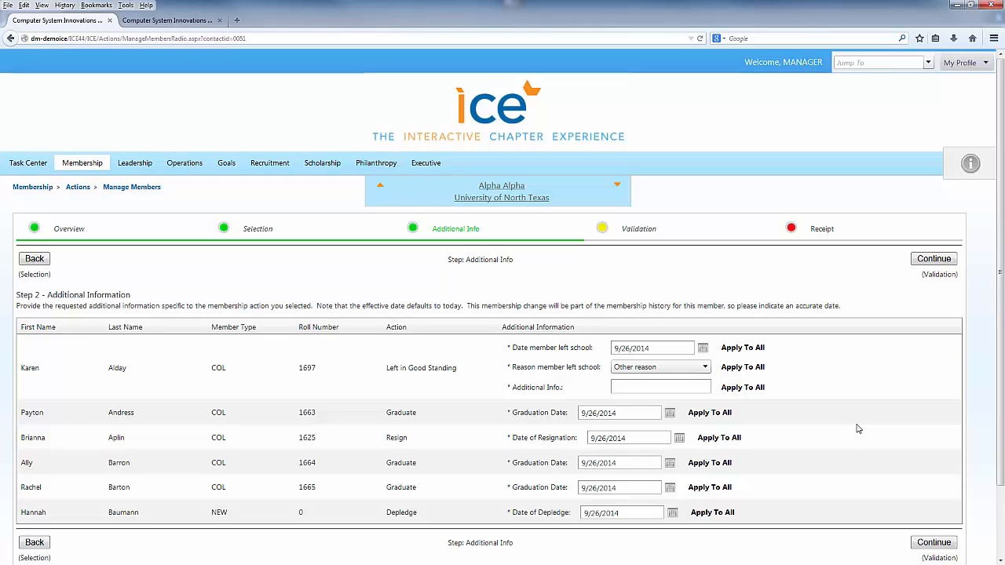
Step: Set the fourth listed member's graduation date to 5/1/2014 and apply it to all other graduating members
click(635, 466)
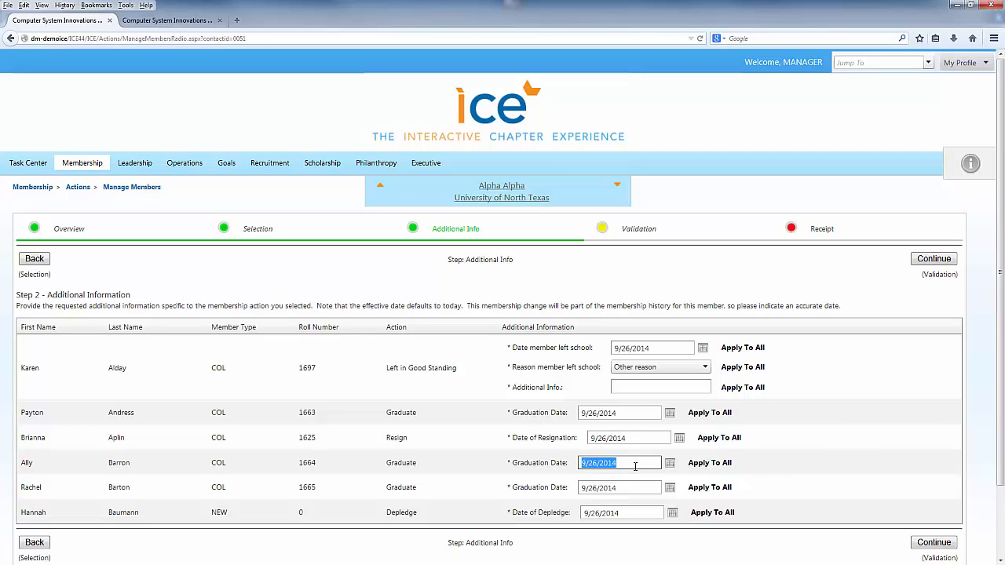
text(5/1/201)
click(713, 464)
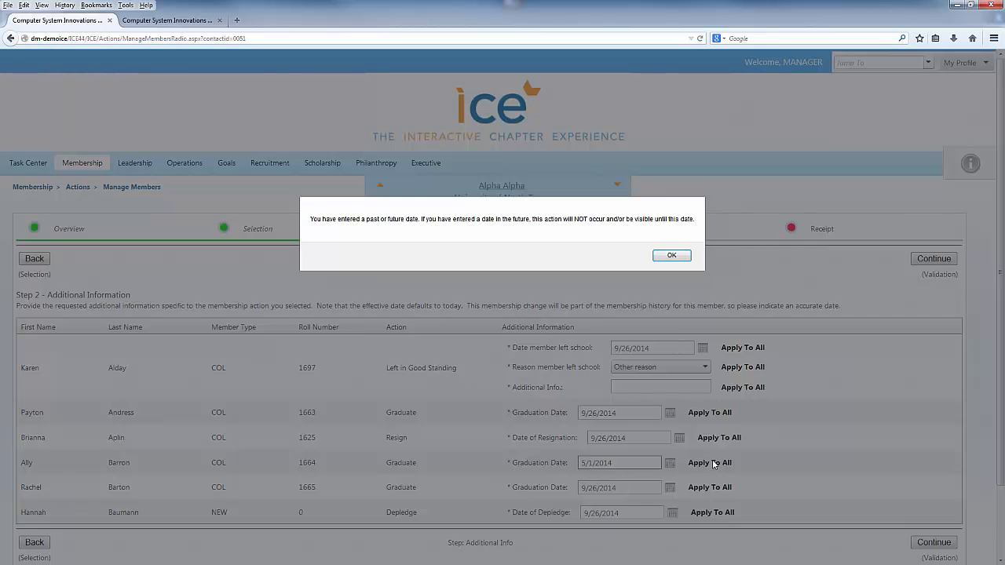
click(670, 256)
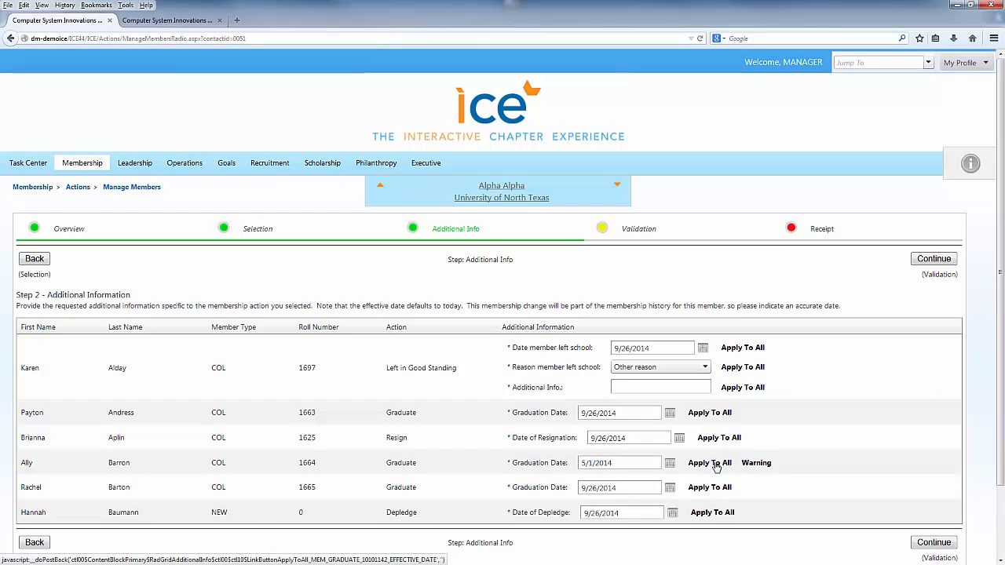
click(715, 466)
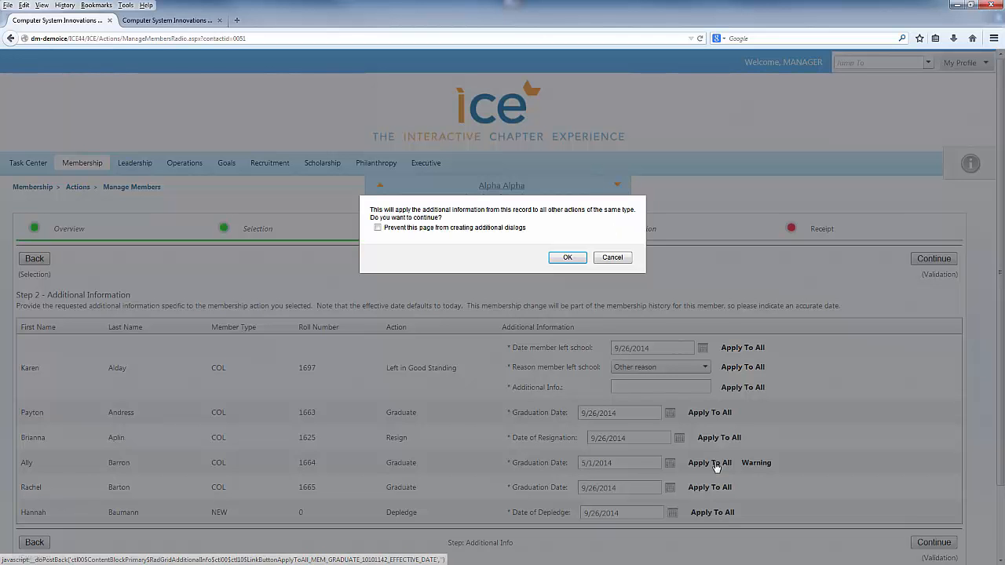
click(567, 256)
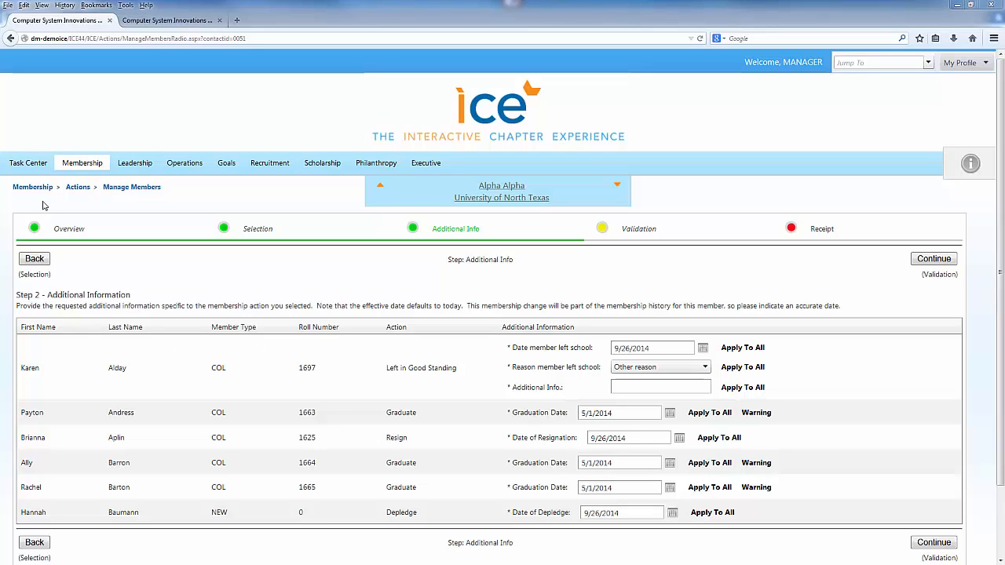
Step: Open Manage Approvals and review the Alpha Delta chapter's pending membership requests
mouse_move(42, 165)
mouse_move(66, 180)
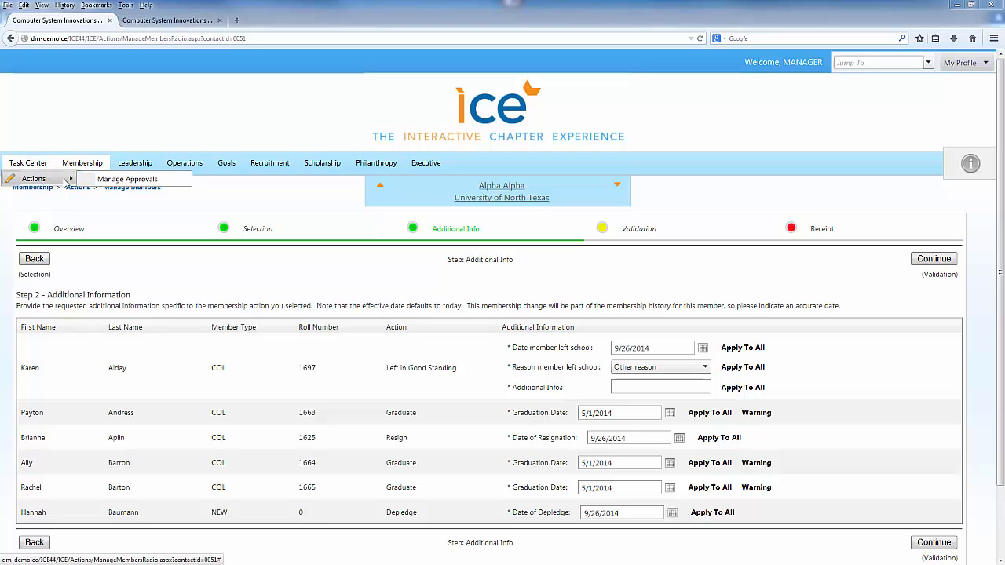
click(143, 180)
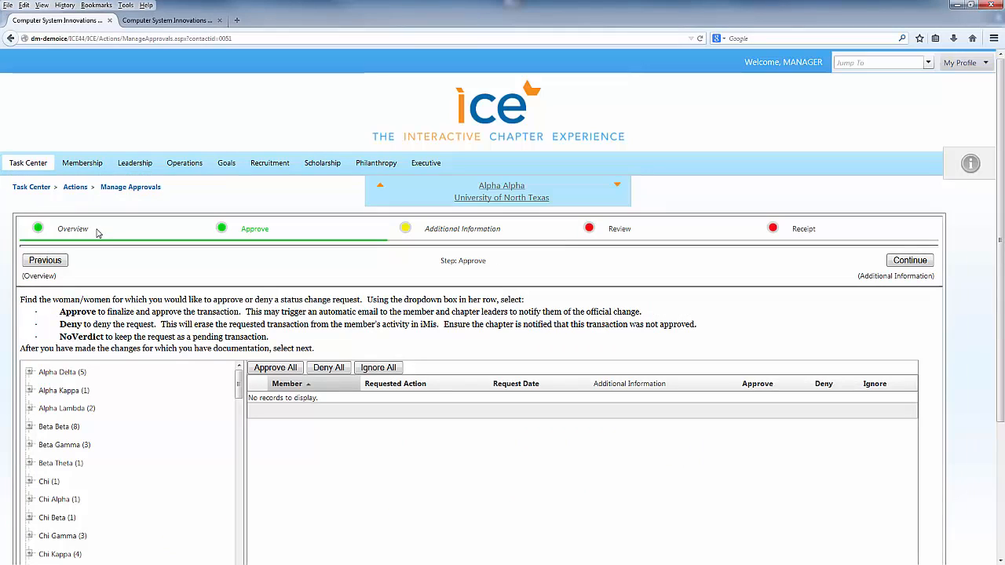
click(29, 372)
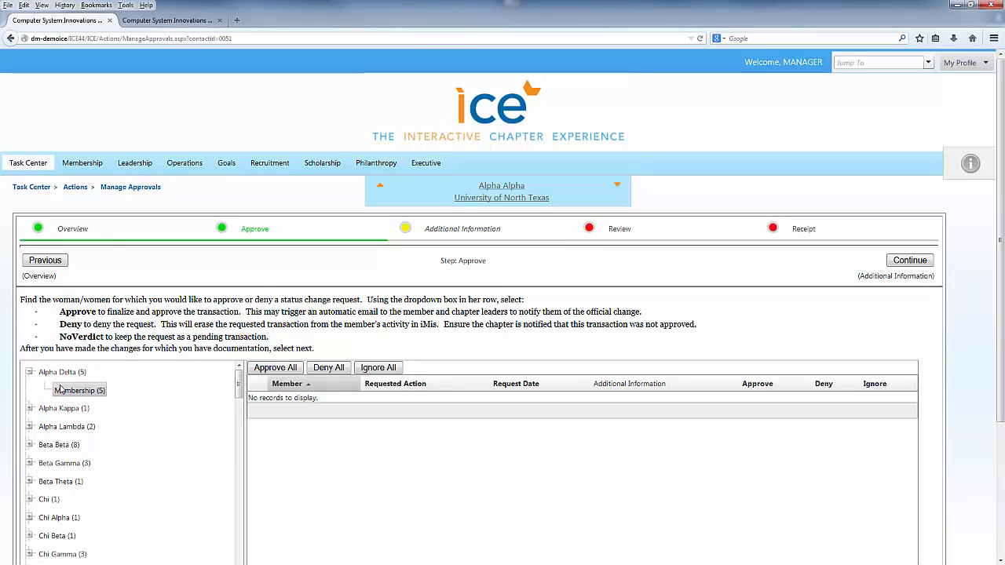
click(85, 391)
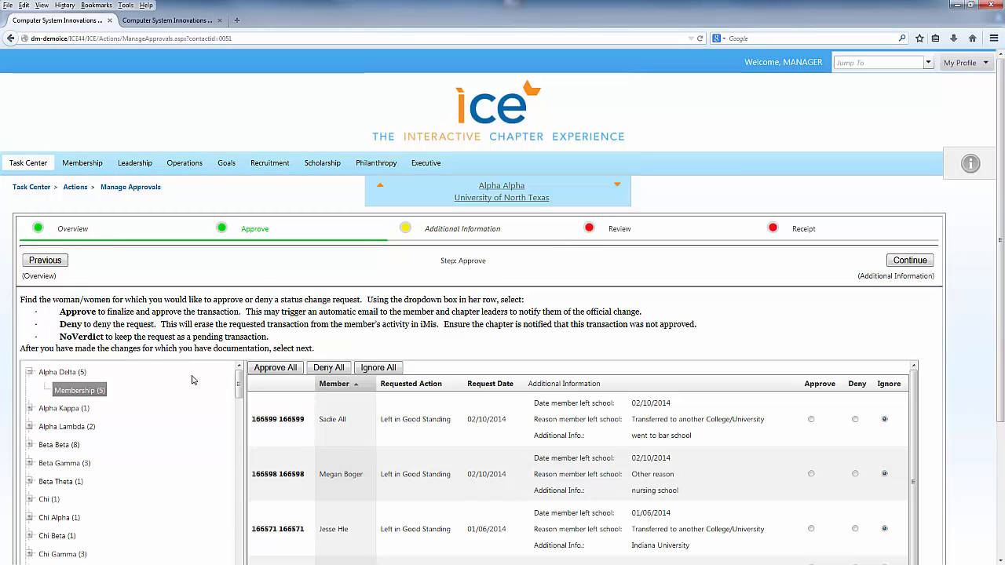
scroll(193, 380, down, 1)
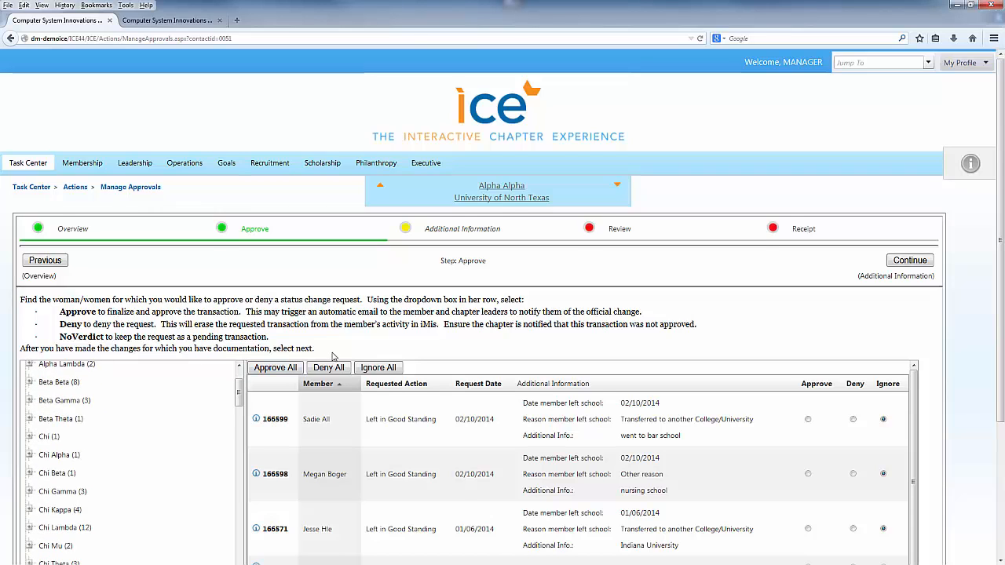
scroll(335, 357, down, 2)
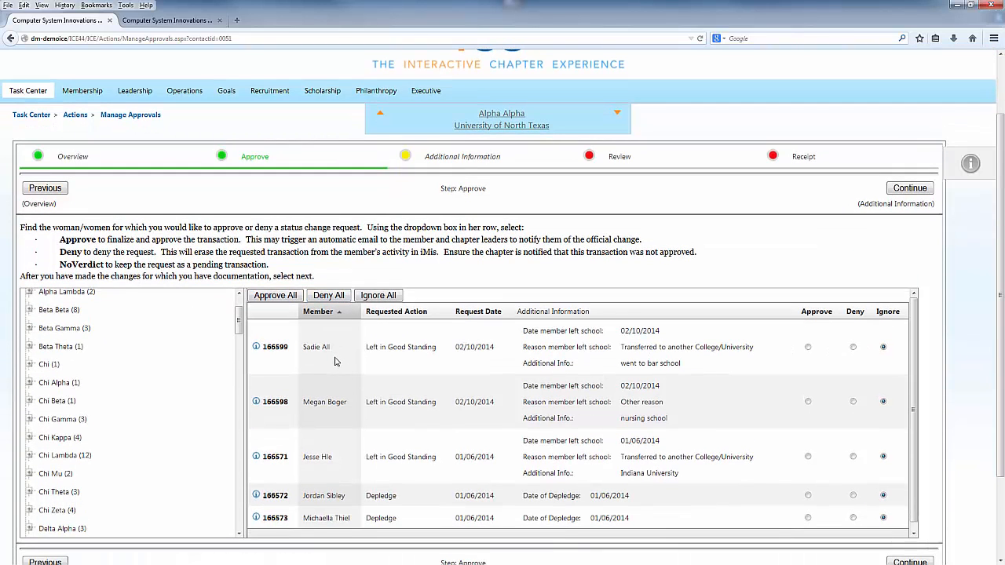
Step: Open Edit Member Information for the chapter and bring up the first roster member's profile
mouse_move(83, 90)
mouse_move(86, 121)
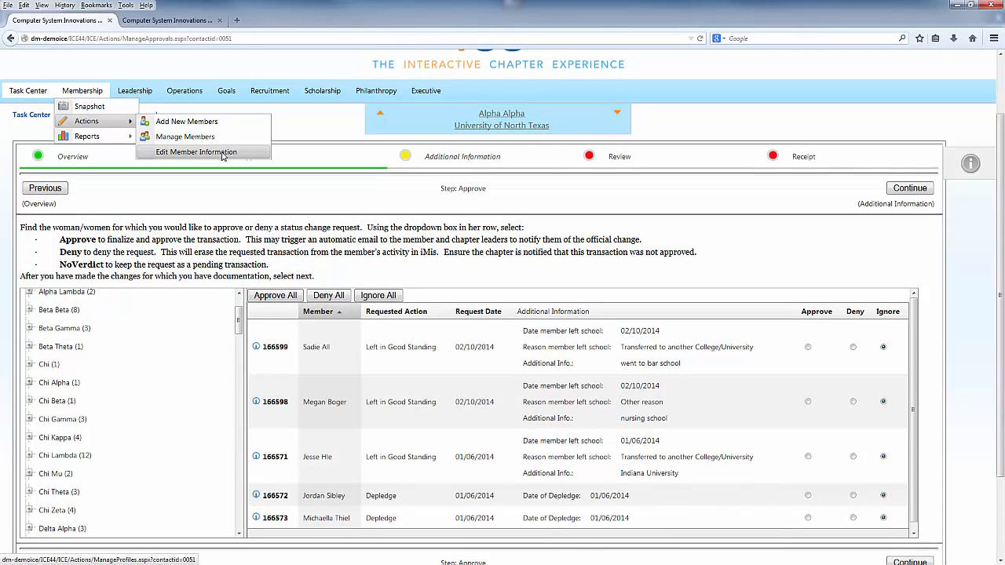
click(196, 152)
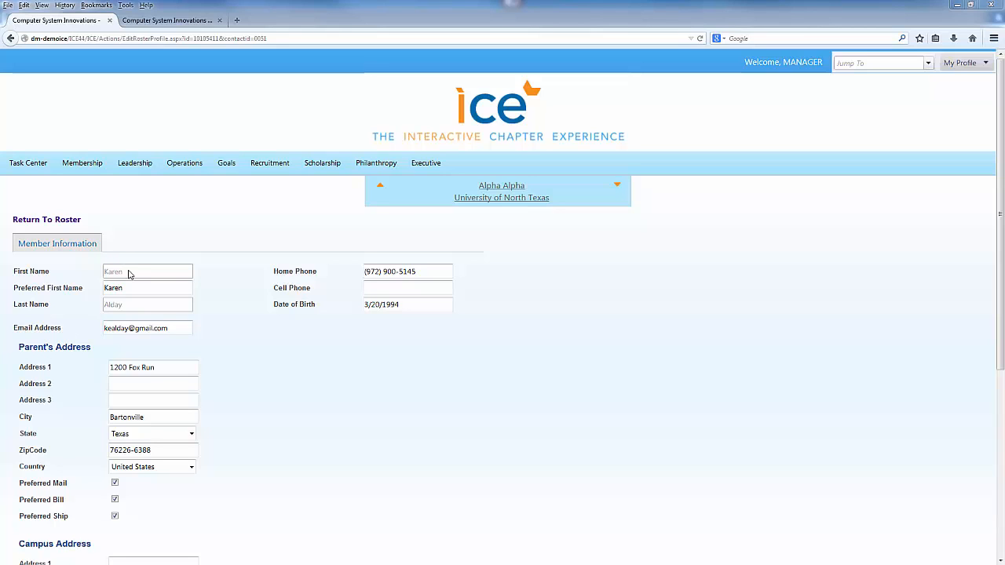
Step: Open the membership report Where are they Now? and show its available export formats
mouse_move(83, 162)
mouse_move(86, 208)
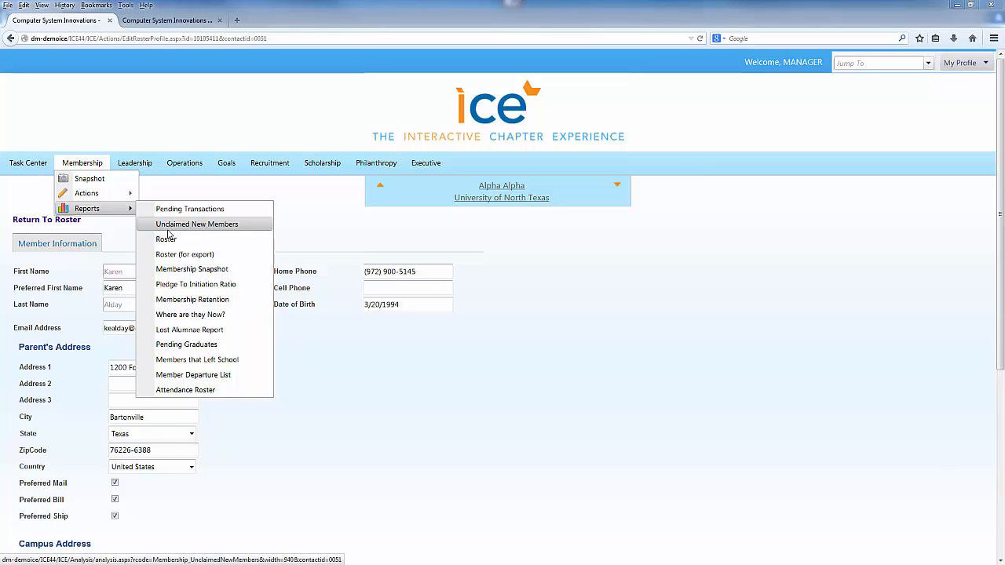
click(190, 314)
click(303, 267)
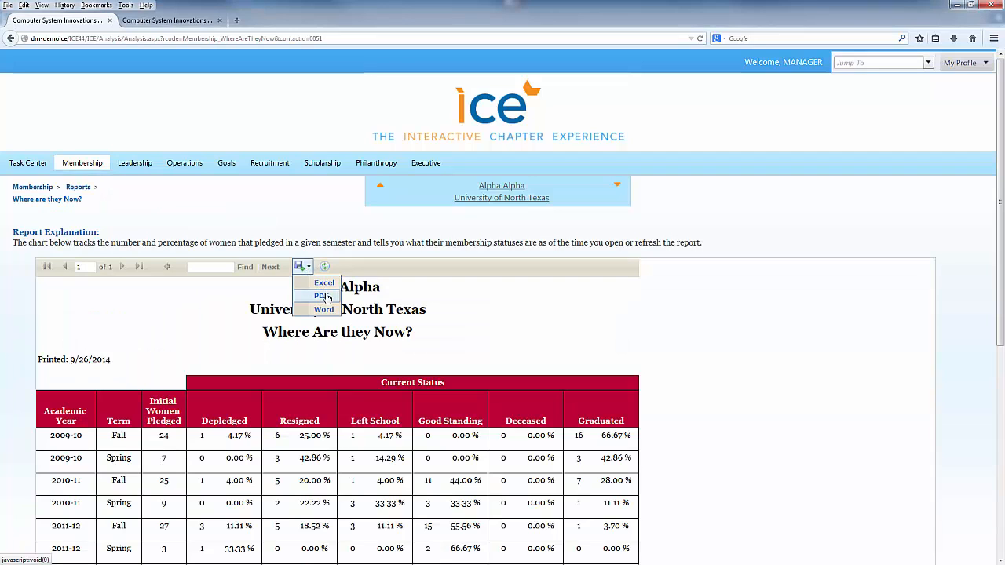
Step: Start a Change Collegiate Leaders submission for Member Educator, Personnel Chair and Other Leader, and continue to the additional information
mouse_move(155, 197)
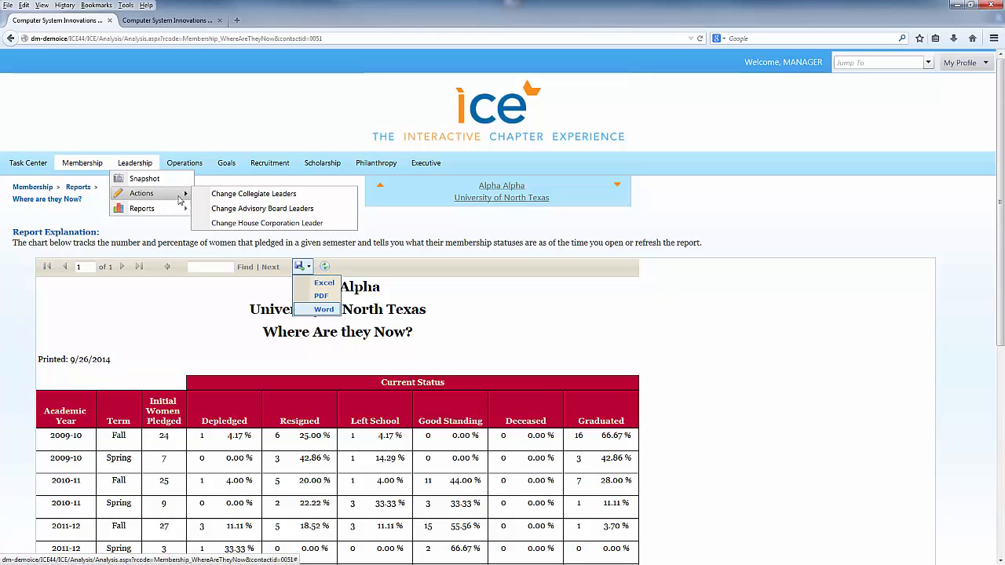
click(270, 195)
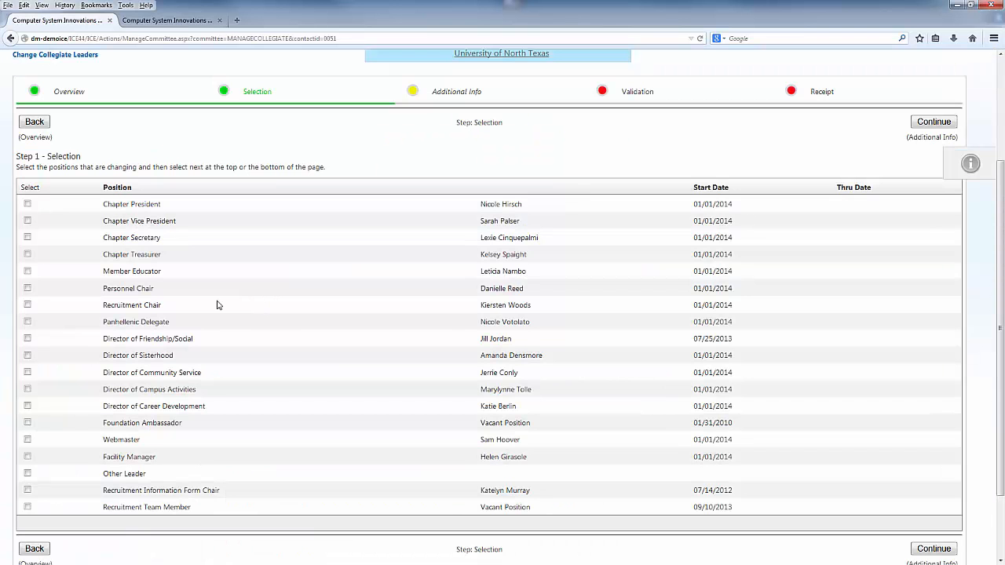
click(27, 271)
click(28, 289)
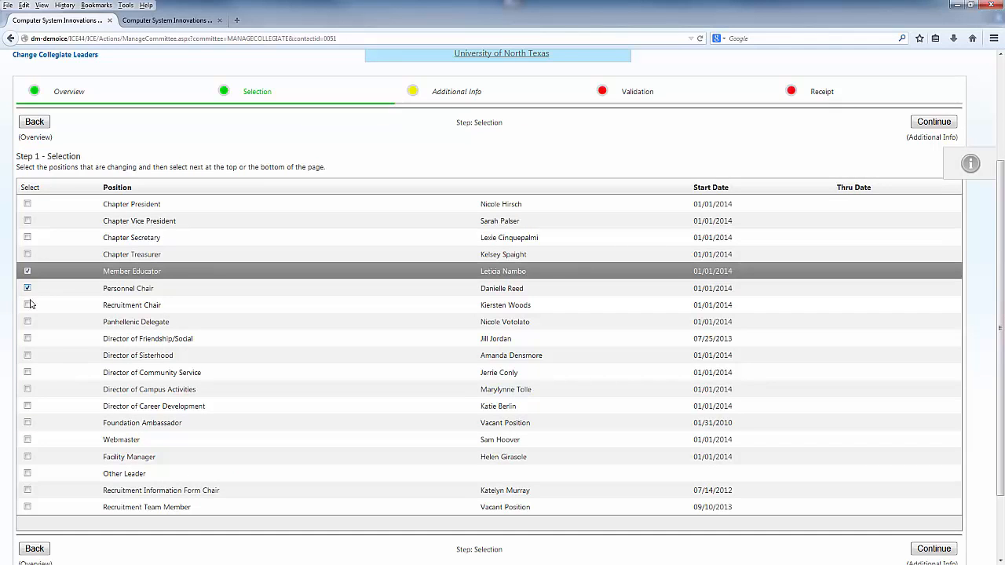
click(28, 474)
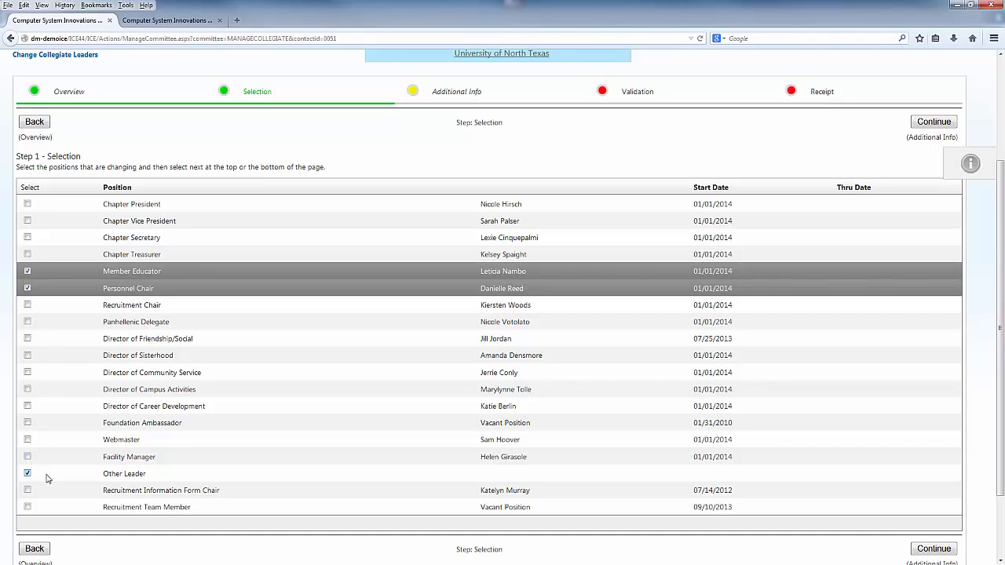
click(945, 124)
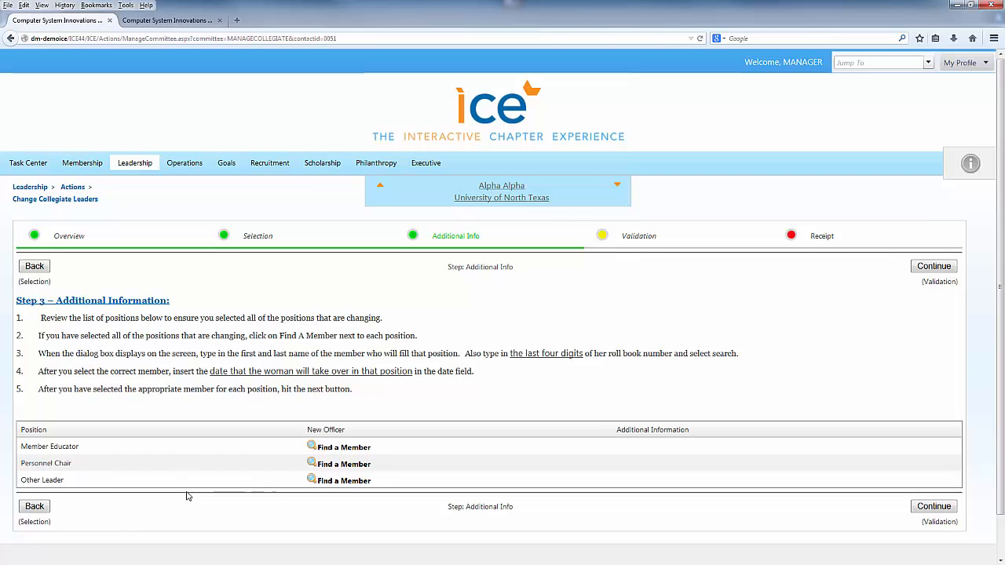
Step: Assign a new officer to the Member Educator position and set the Personnel Chair to Vacant Position
click(334, 449)
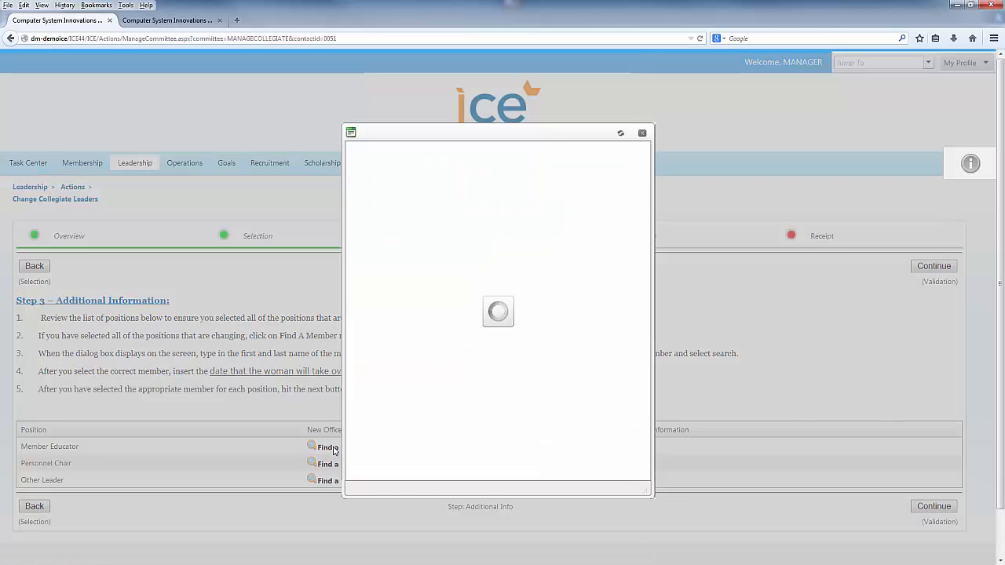
click(363, 282)
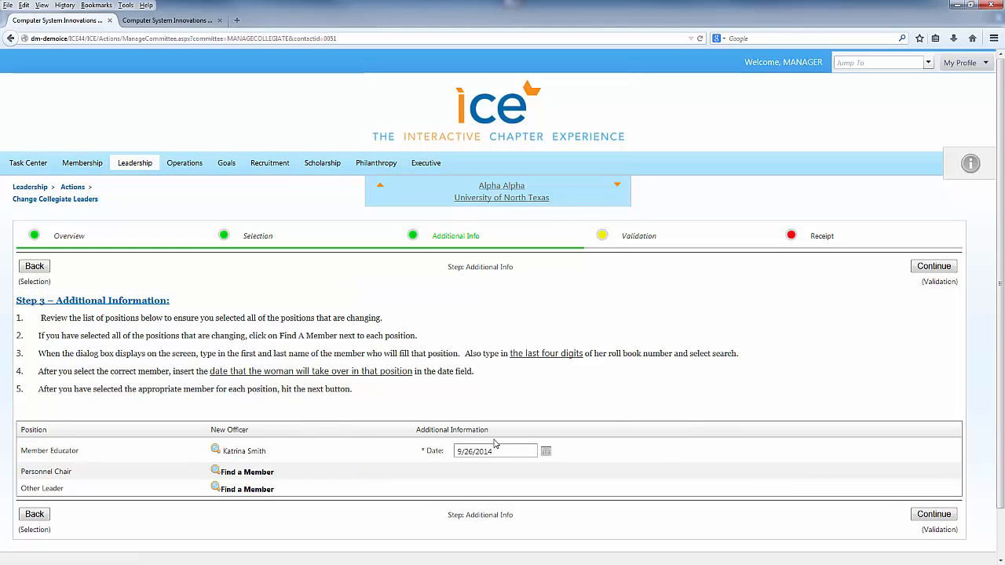
click(231, 474)
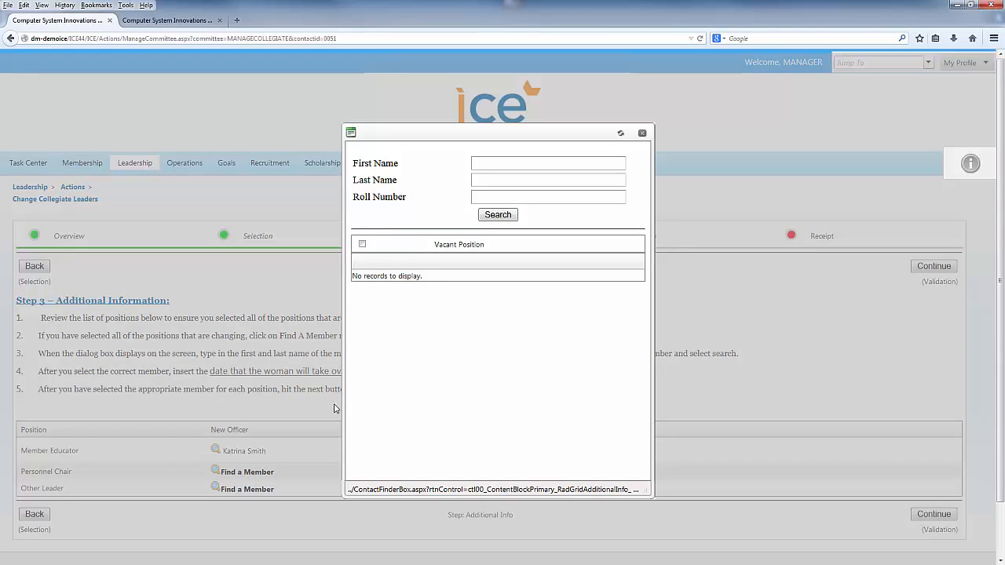
click(362, 245)
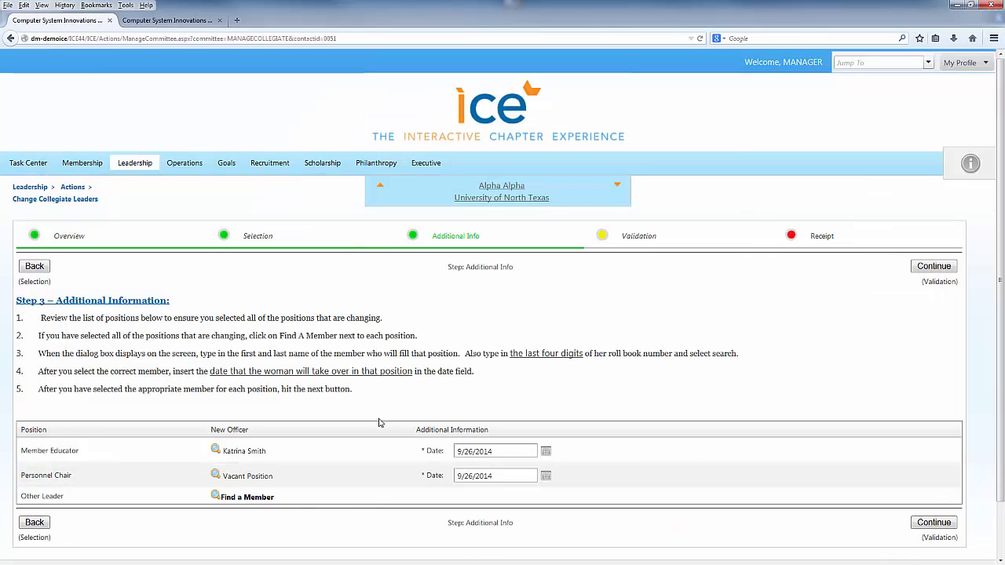
scroll(396, 428, down, 2)
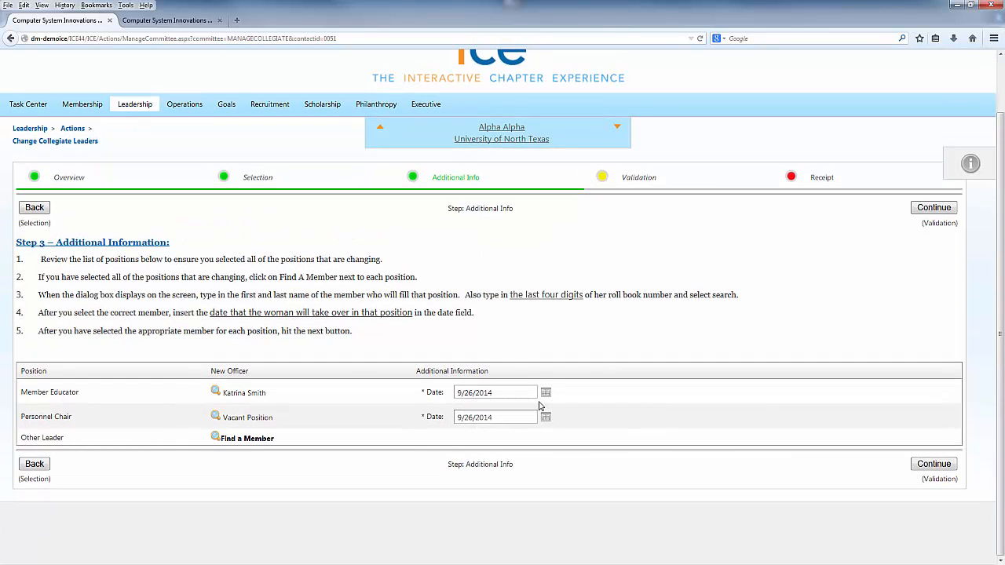
click(534, 398)
Step: Open the chapter's Leadership Roster Spreadsheet report
mouse_move(135, 104)
mouse_move(143, 152)
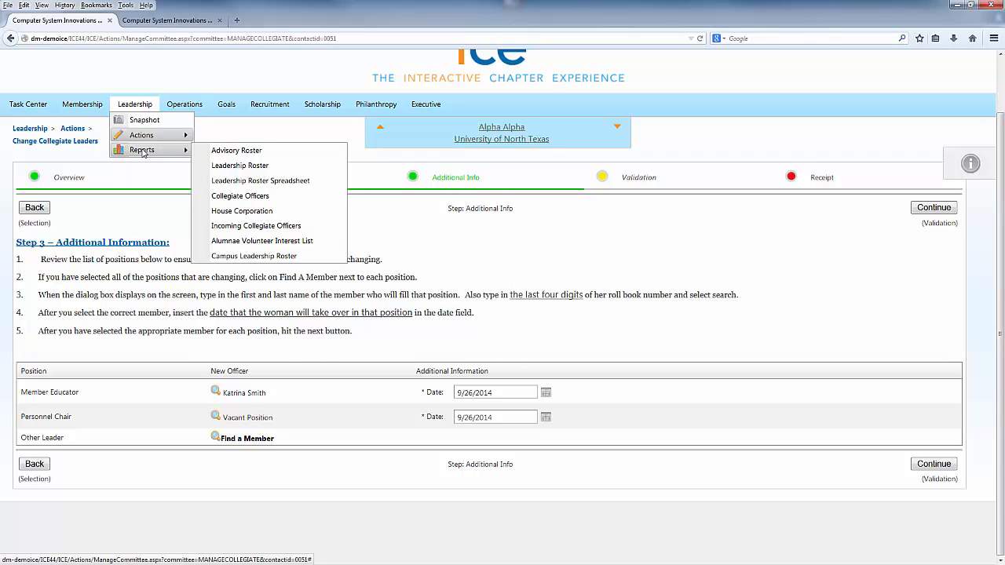
click(254, 181)
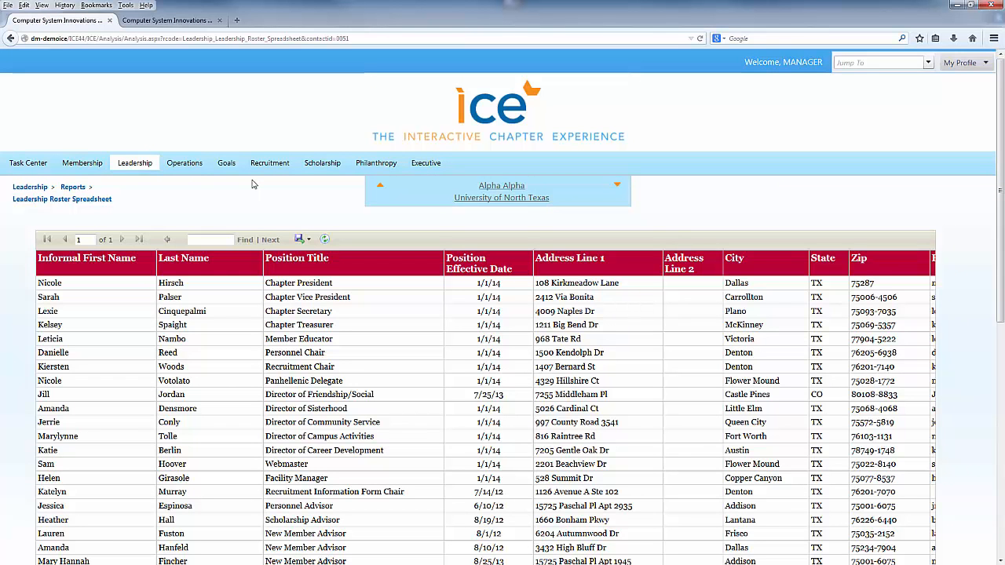
Step: Open Edit Chapter and Campus Information and view the chapter's campus leadership details
mouse_move(199, 166)
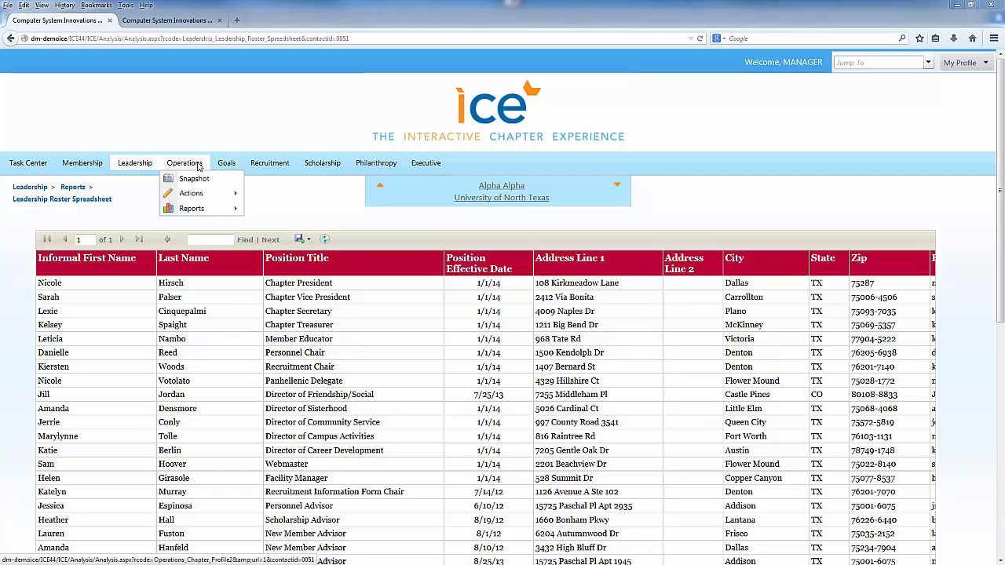
mouse_move(217, 193)
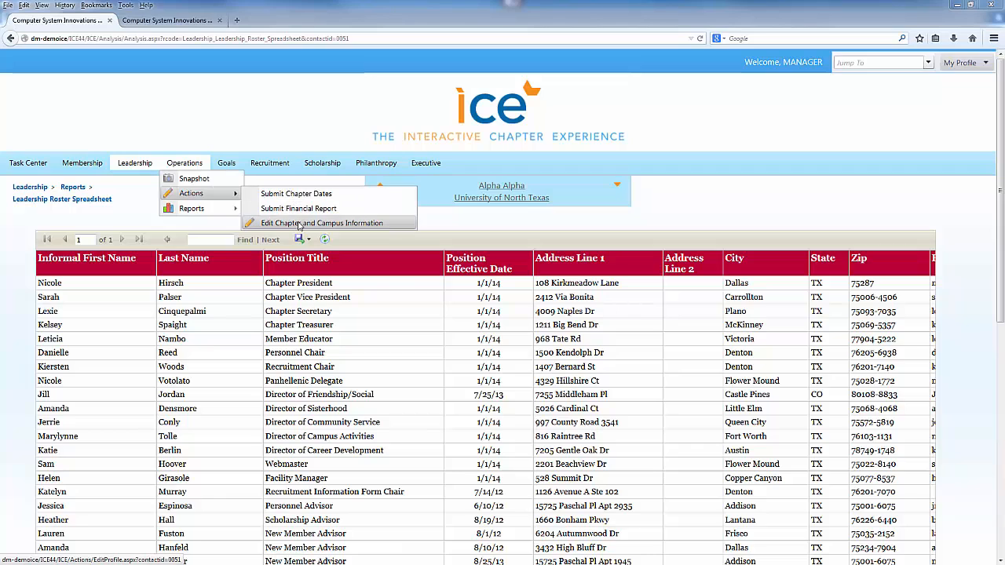
click(259, 222)
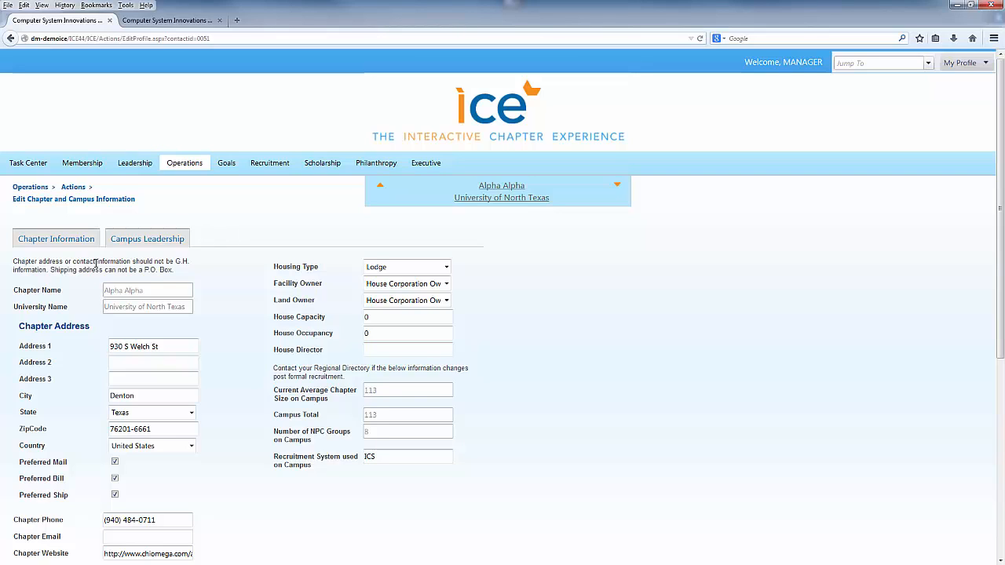
click(124, 243)
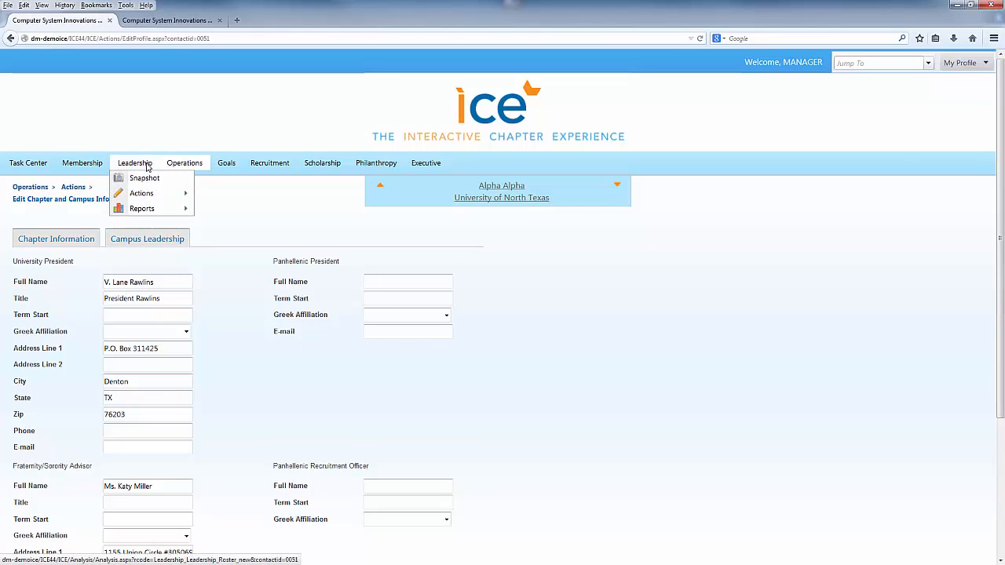
Step: Open the Chapter Statement report to view the chapter's balance with the Executive Headquarters
mouse_move(184, 164)
mouse_move(189, 209)
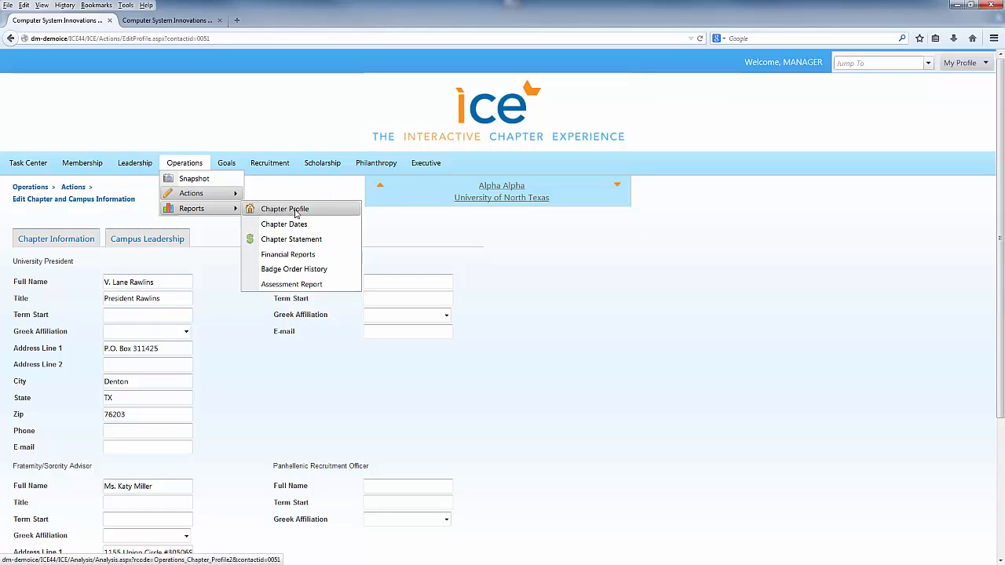
click(318, 246)
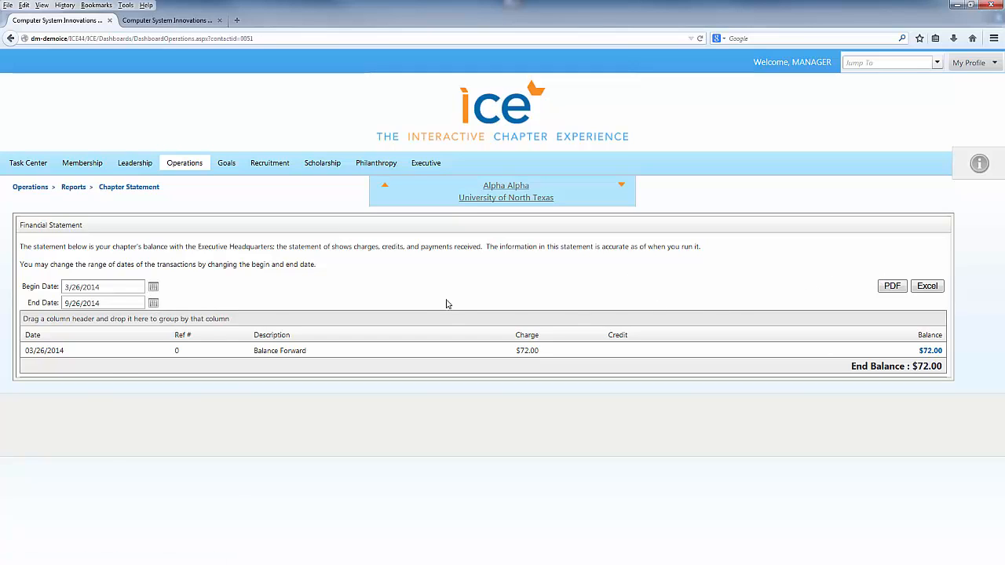
mouse_move(226, 168)
mouse_move(242, 193)
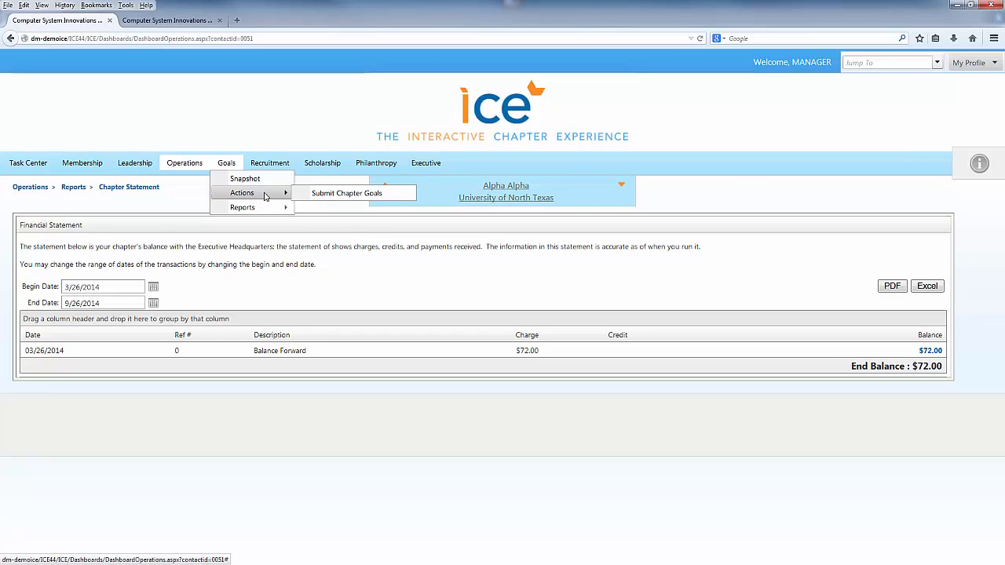
mouse_move(265, 208)
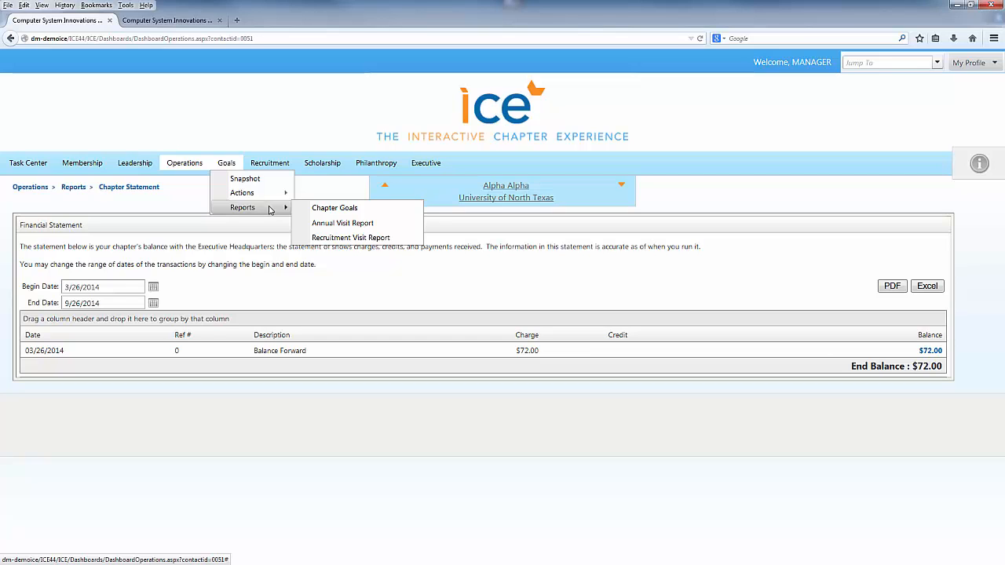
mouse_move(281, 168)
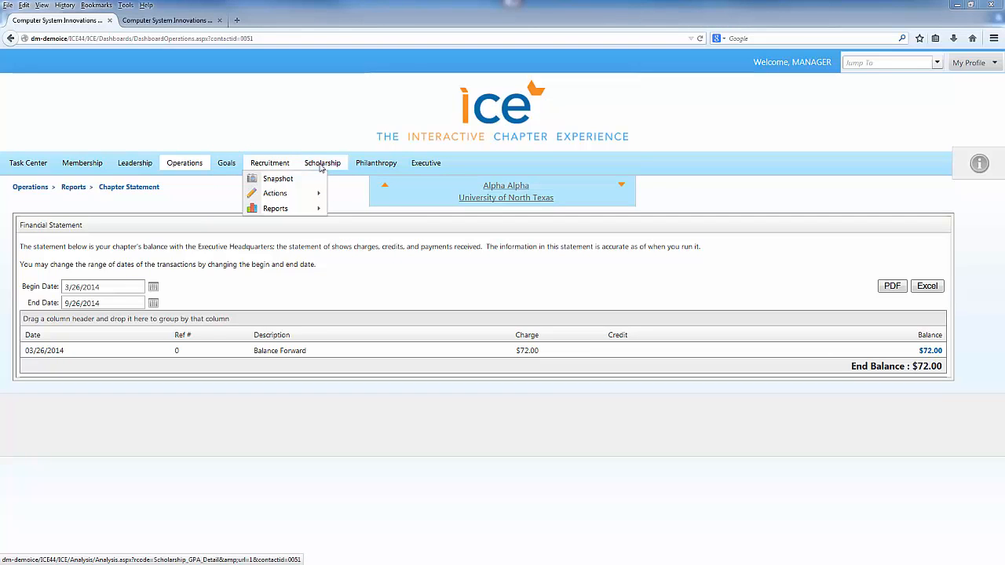
mouse_move(373, 168)
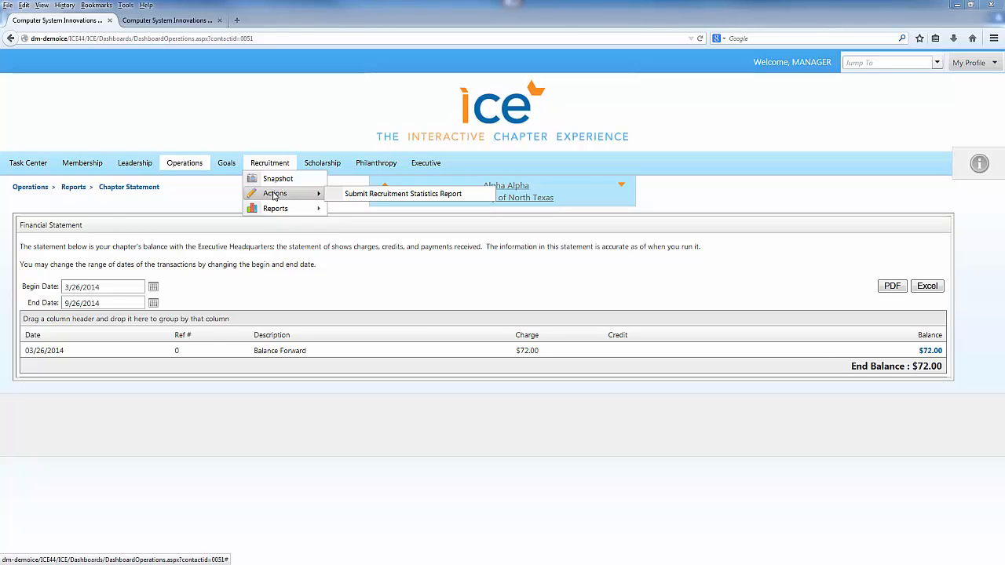
click(350, 195)
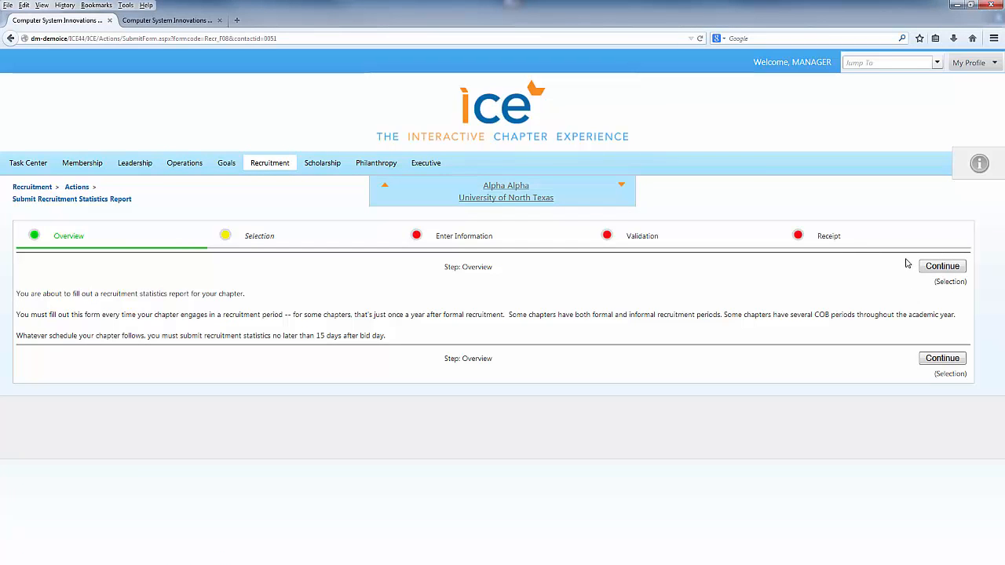
click(930, 270)
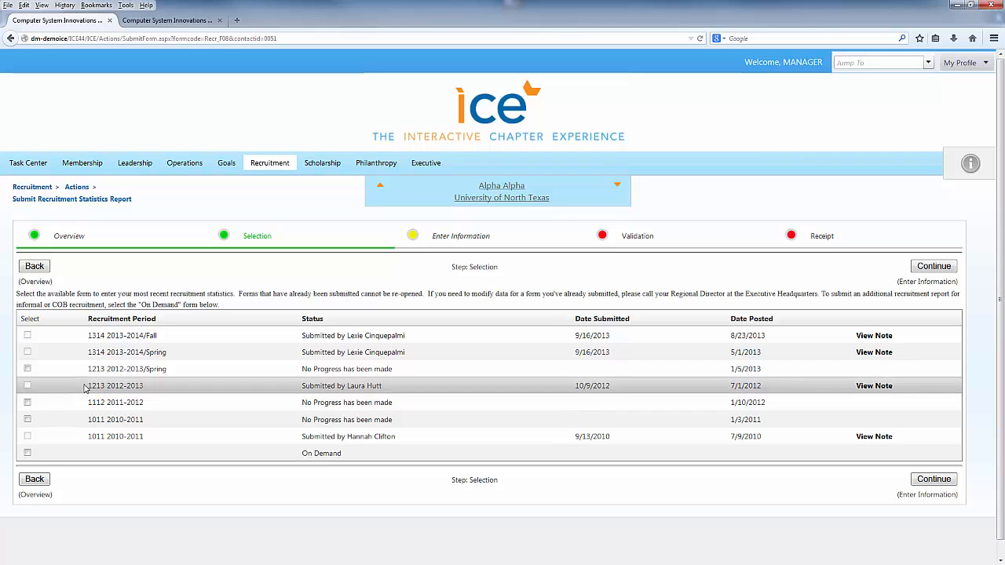
click(27, 371)
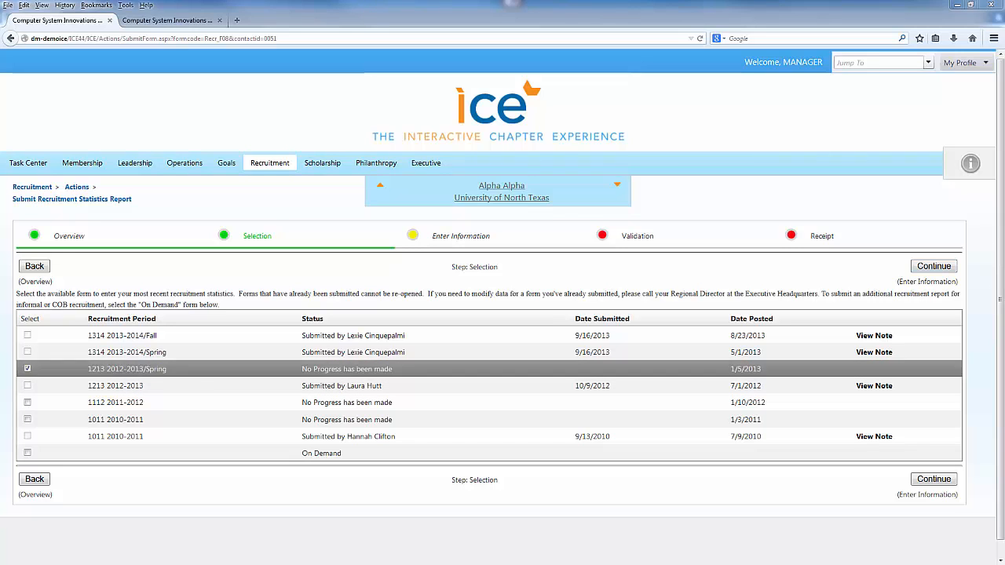
click(936, 267)
scroll(487, 362, down, 2)
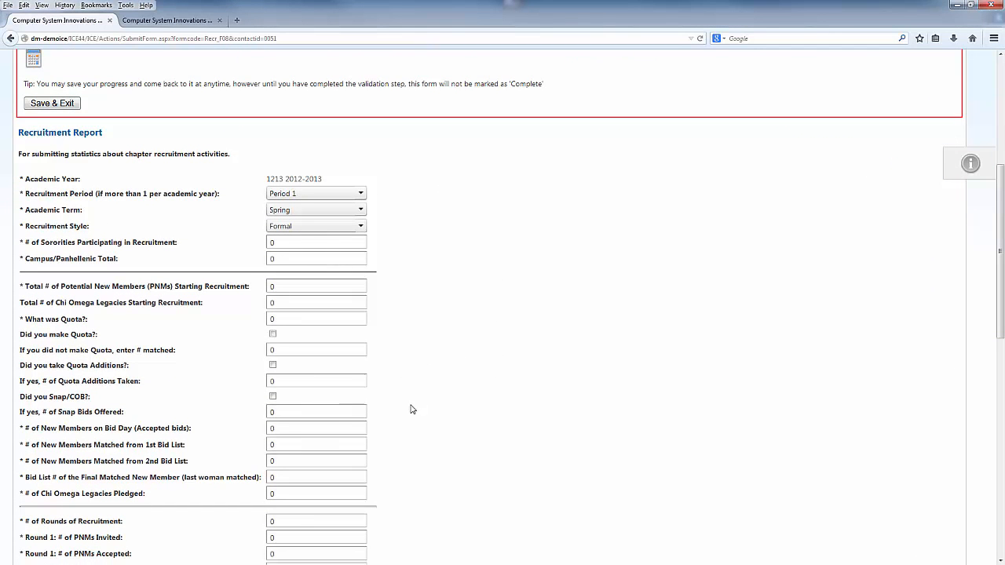
click(268, 350)
scroll(486, 295, up, 3)
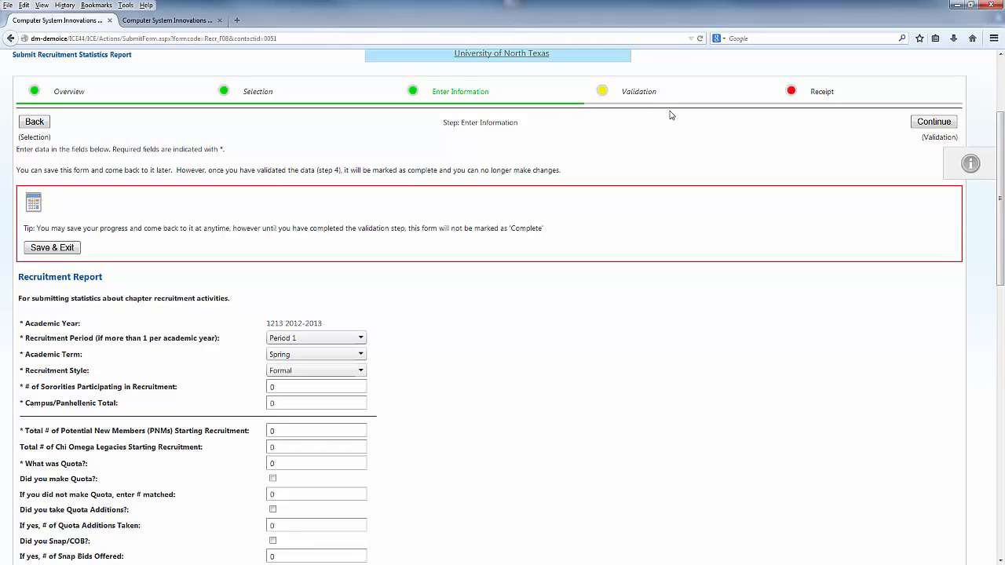
scroll(709, 105, up, 3)
mouse_move(376, 162)
mouse_move(380, 193)
click(490, 195)
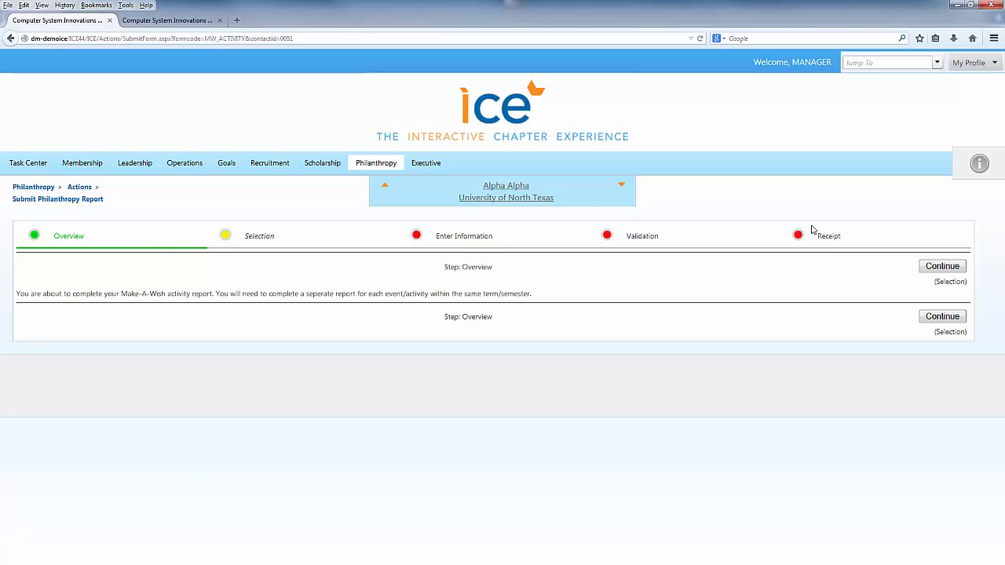
click(945, 268)
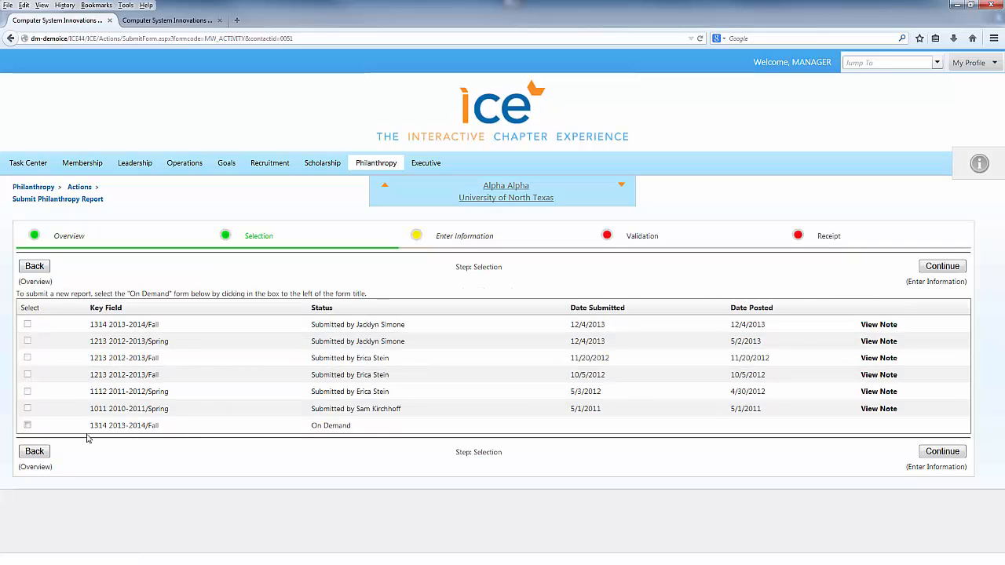
click(27, 425)
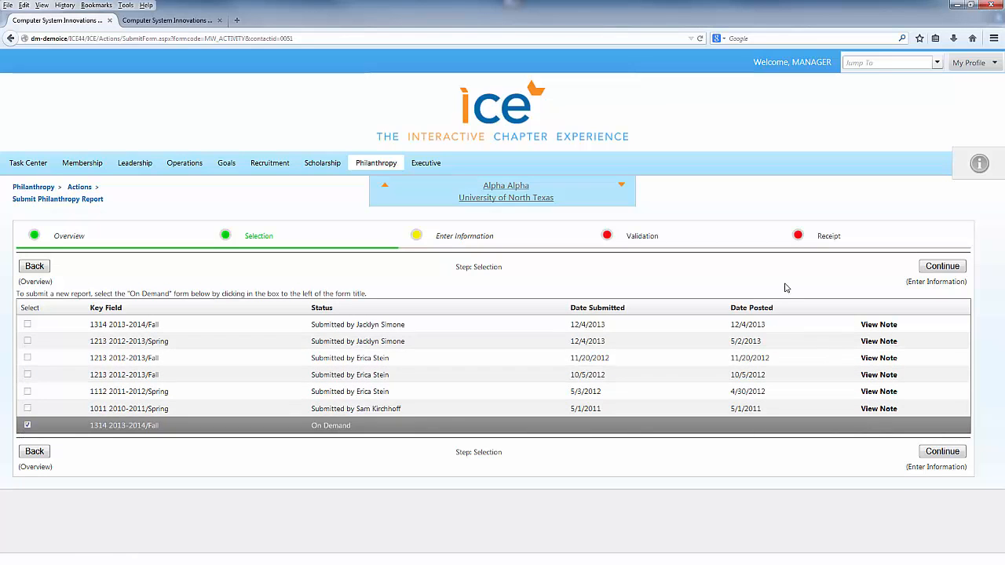
click(936, 269)
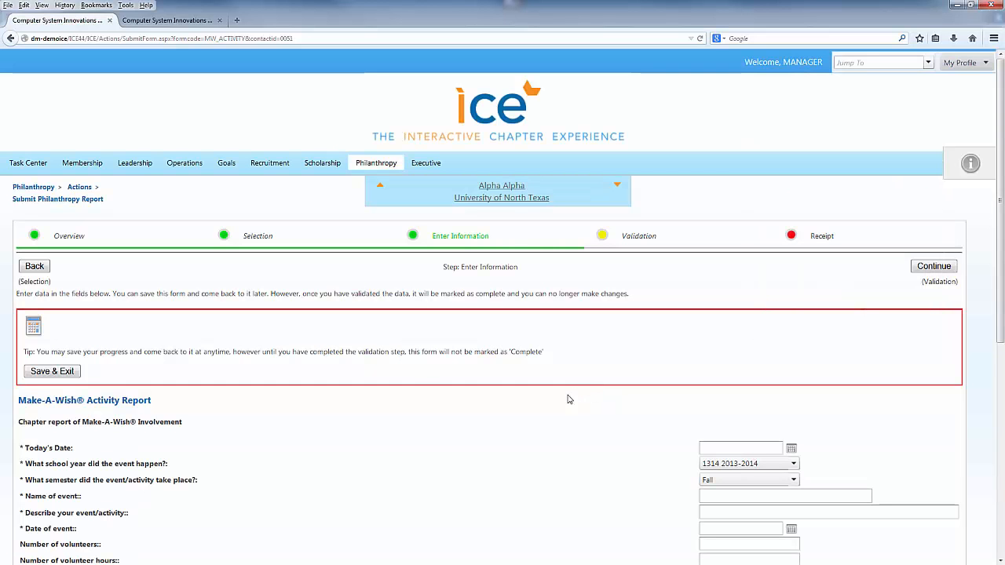
scroll(408, 378, down, 1)
scroll(408, 377, down, 3)
scroll(408, 378, up, 5)
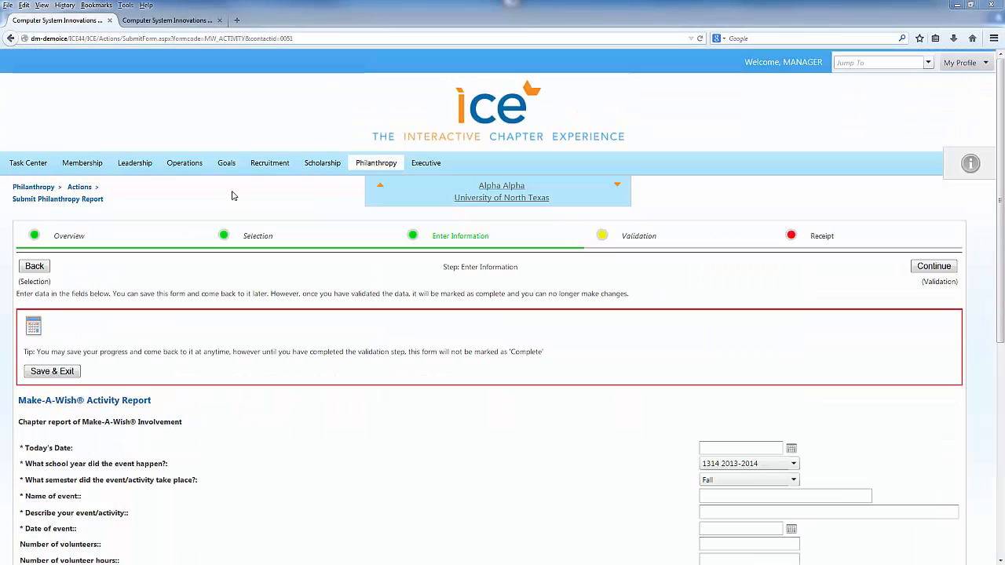
mouse_move(184, 162)
mouse_move(196, 197)
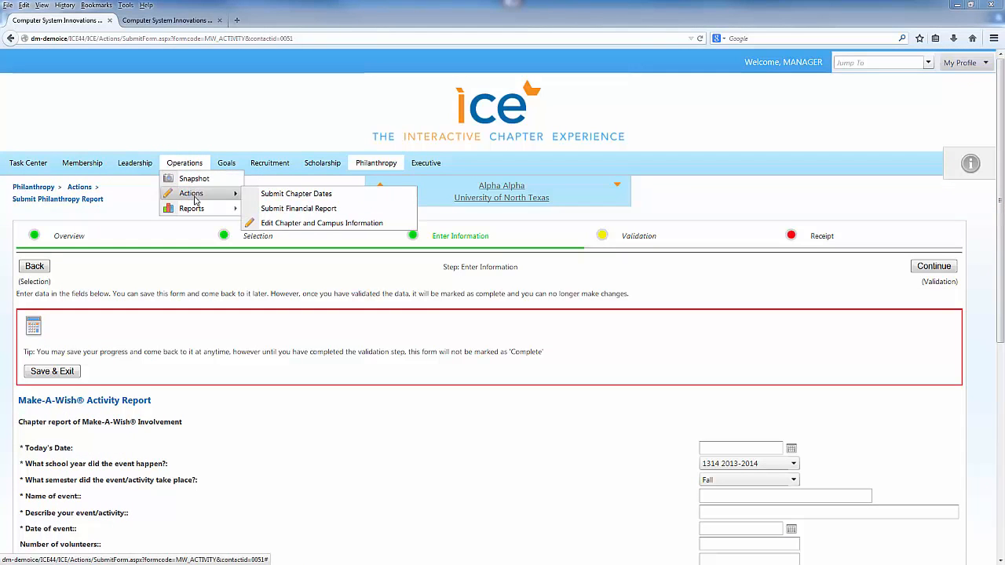
click(300, 200)
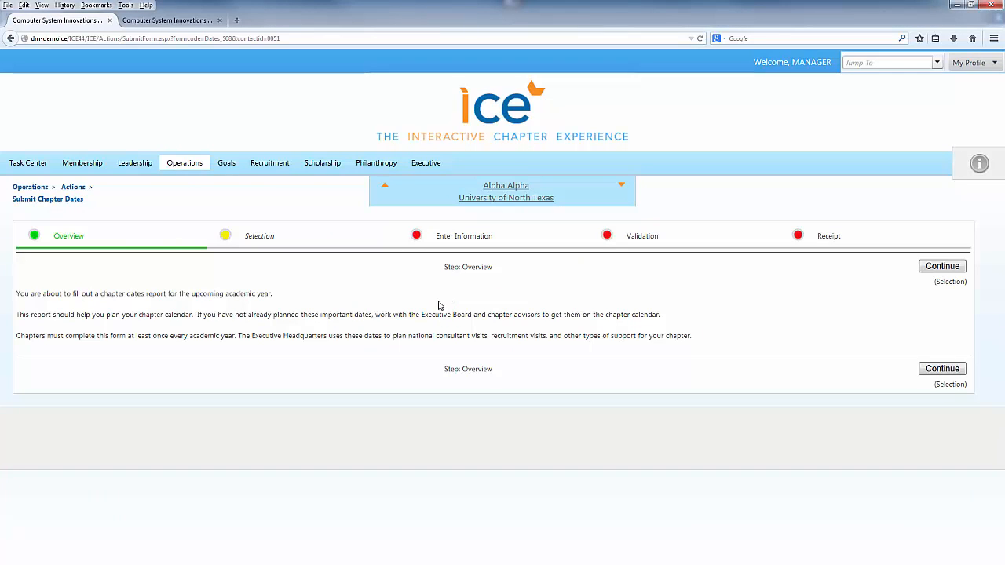
click(935, 269)
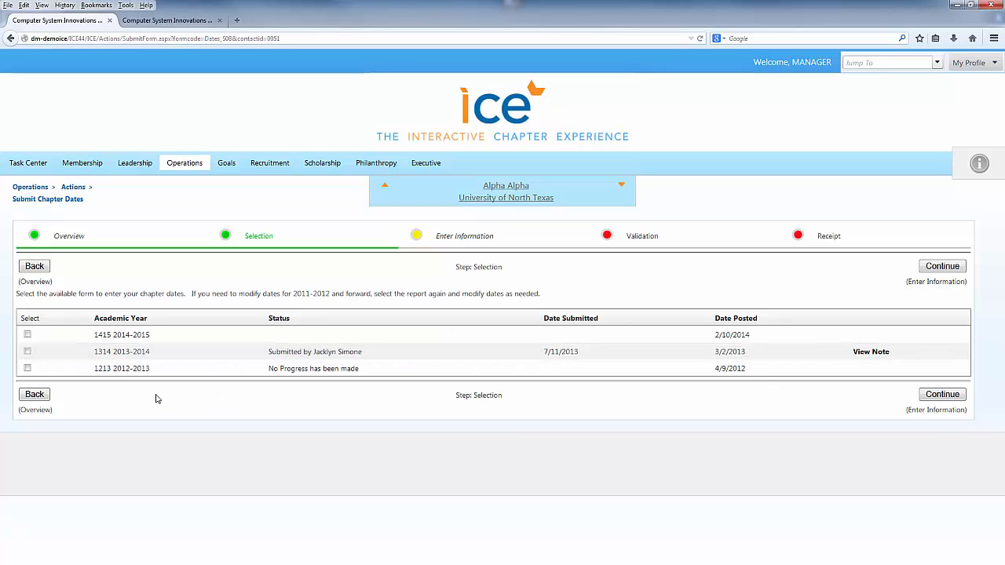
click(28, 352)
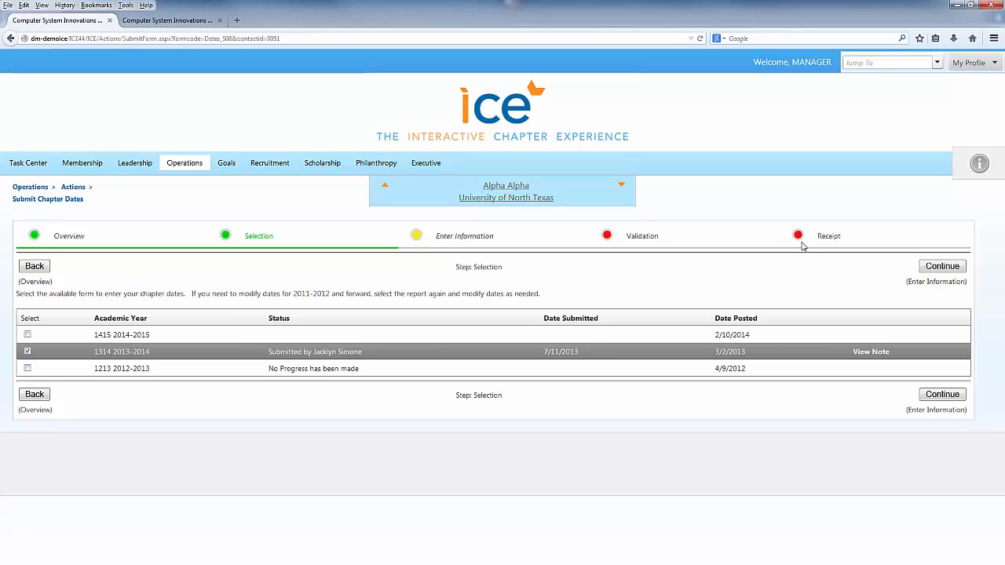
click(934, 267)
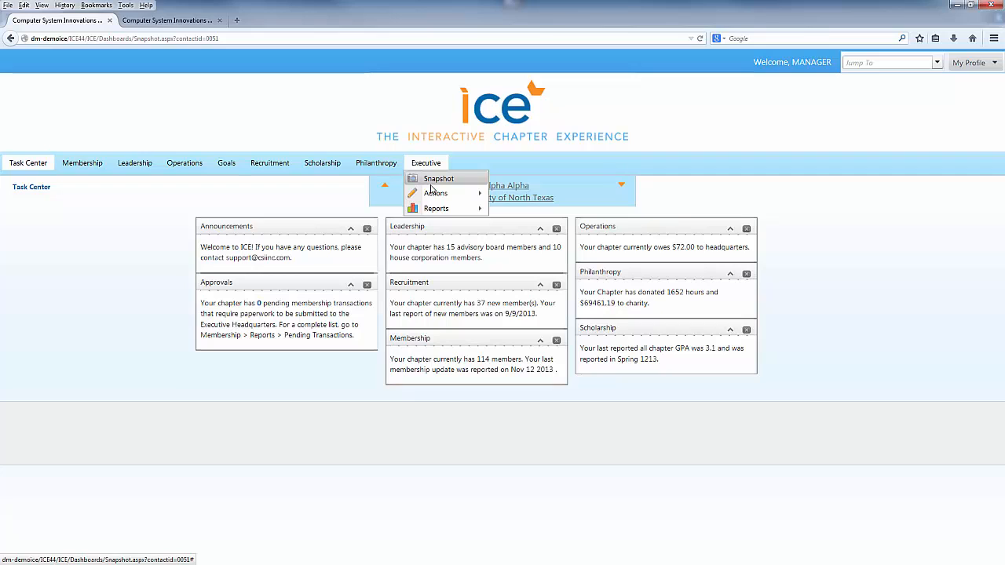
Step: Examine the Executive area's actions for submitting assessments, annual visit reports and recruitment visit reports
mouse_move(430, 190)
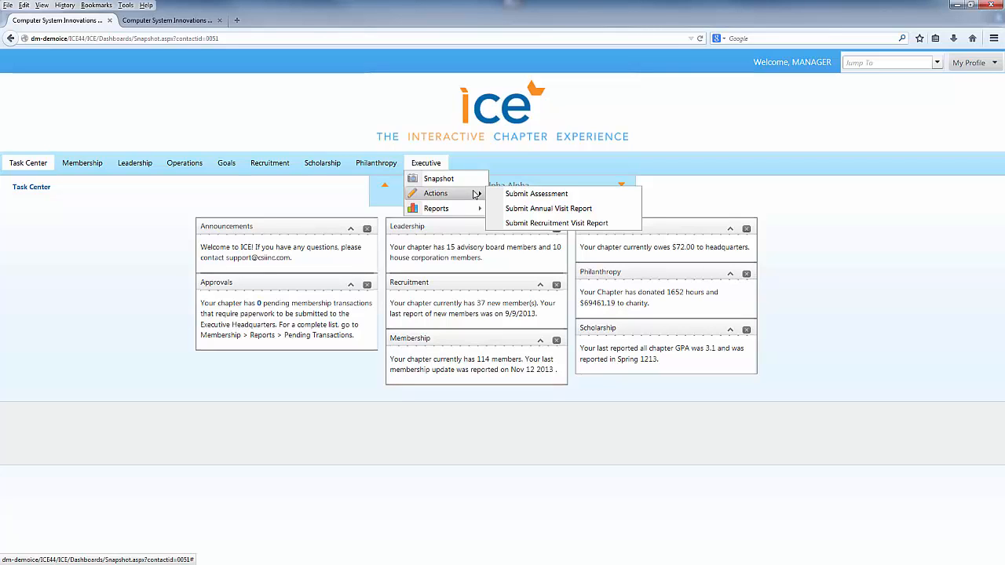
mouse_move(477, 205)
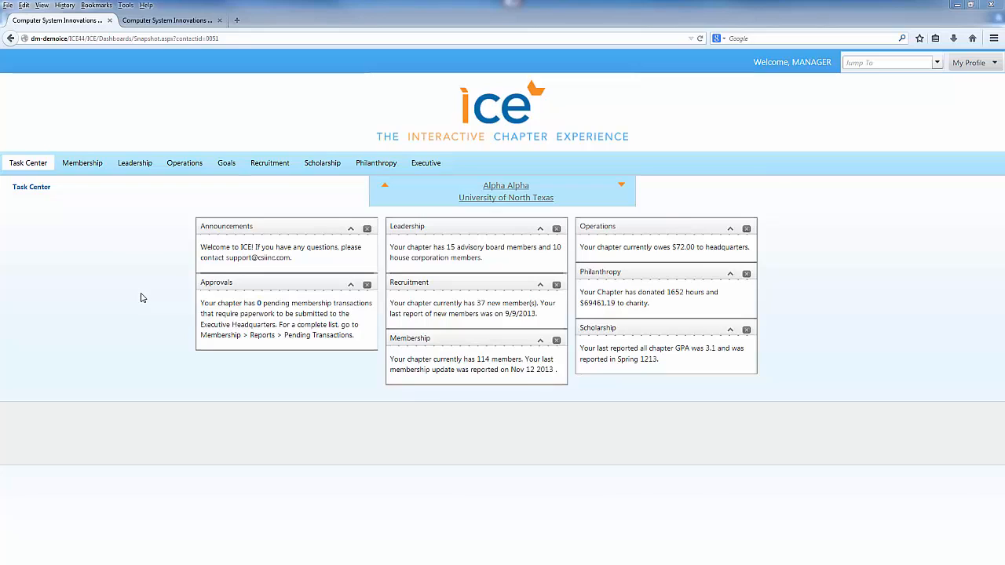
Step: Switch to the ICE Administrative Portal and examine its workflow, forms, reports, profiles, notifications, sitemaps and security options
key(ctrl+Tab)
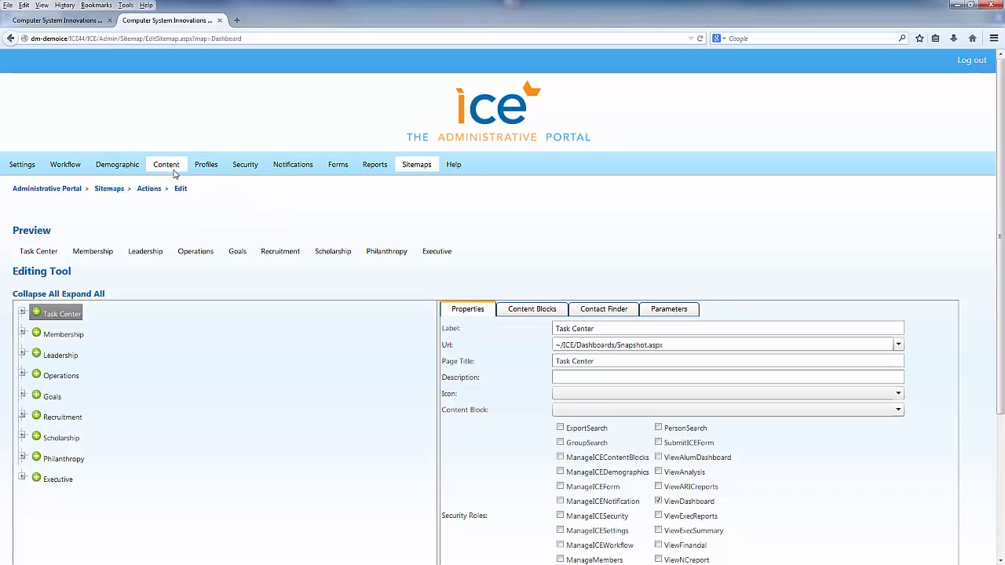
mouse_move(176, 168)
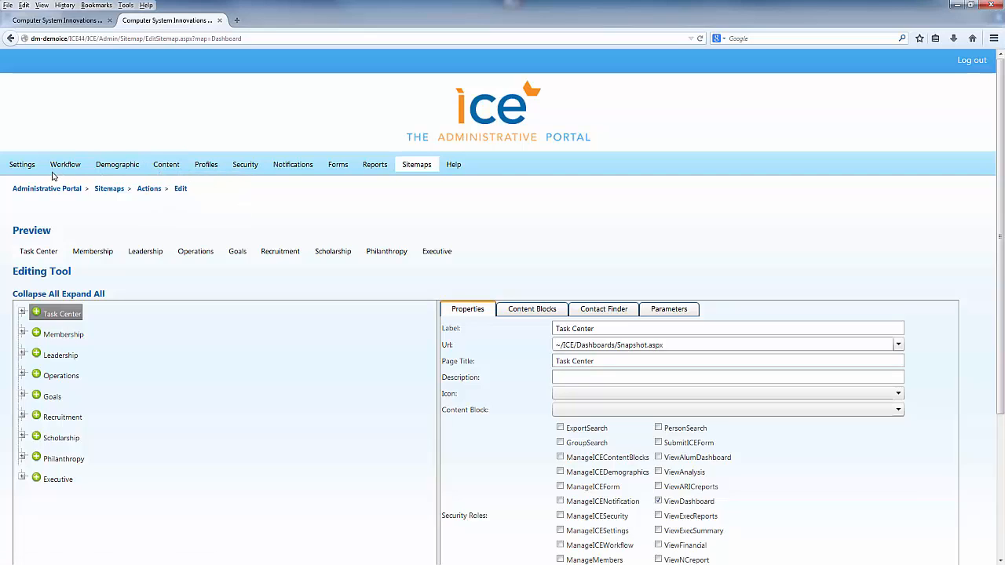
mouse_move(60, 167)
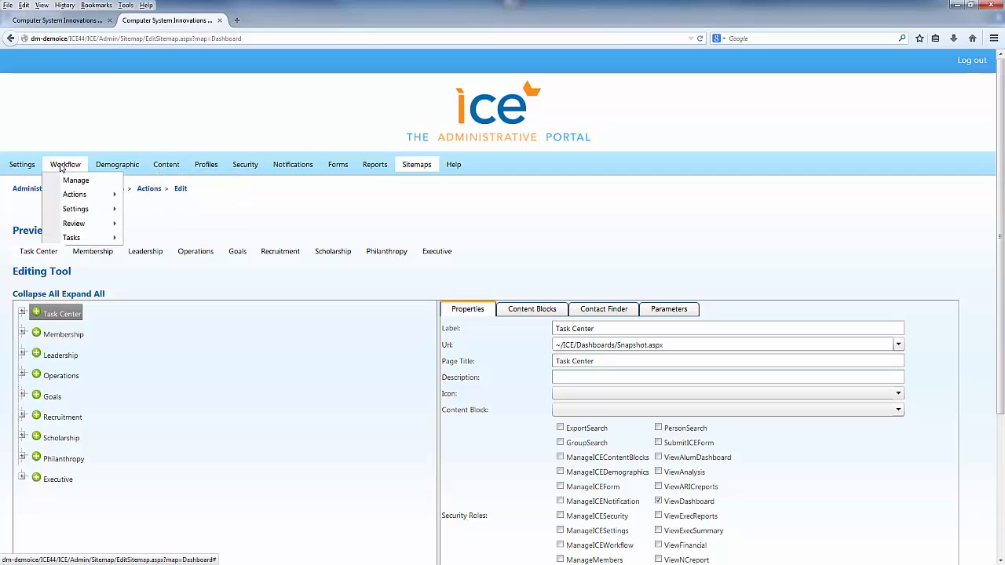
mouse_move(334, 166)
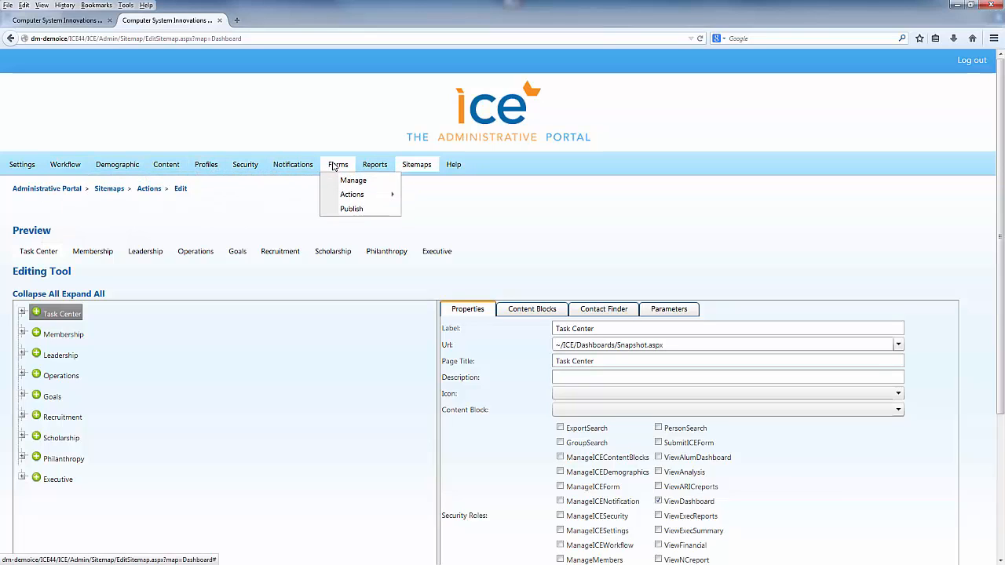
mouse_move(381, 168)
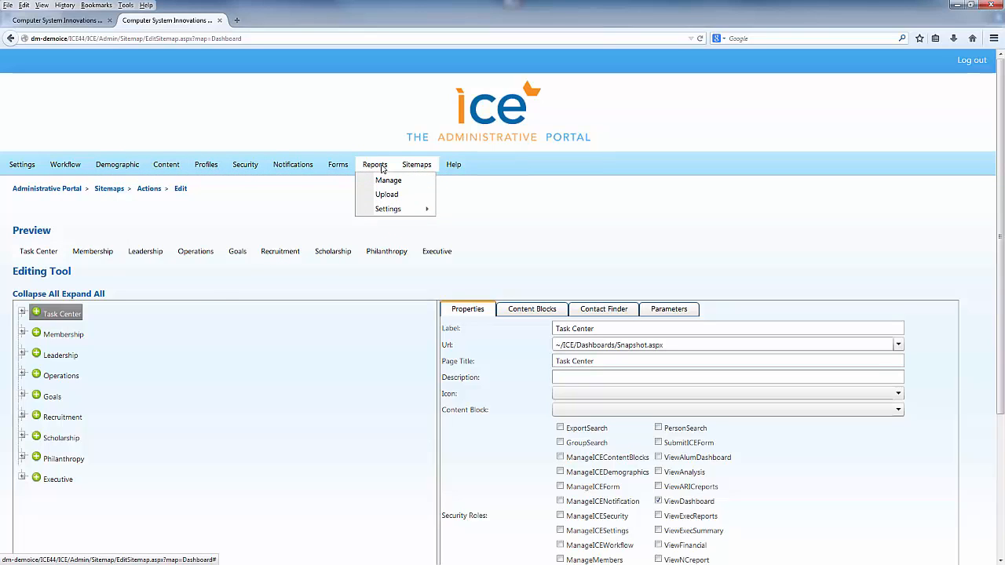
mouse_move(208, 169)
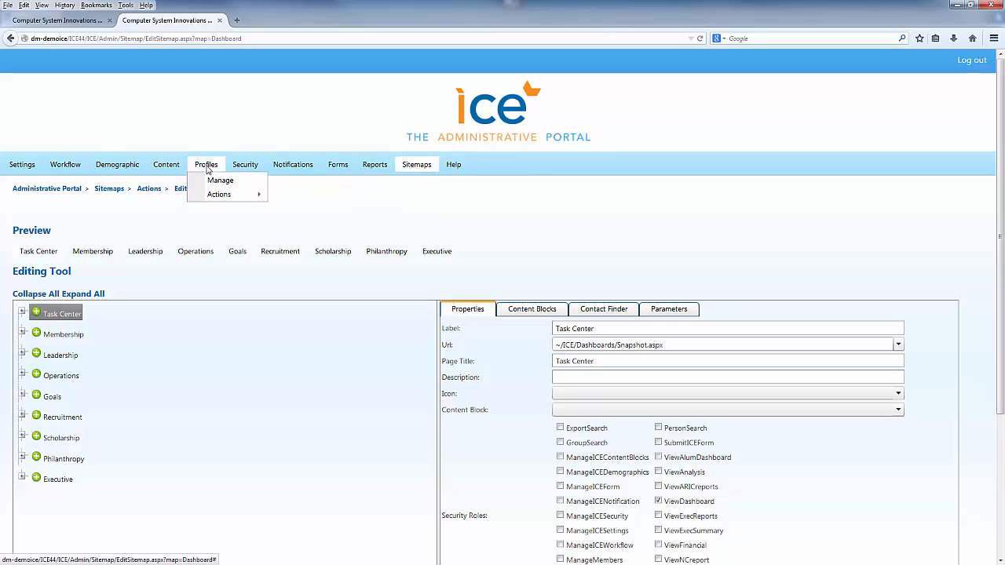
mouse_move(287, 162)
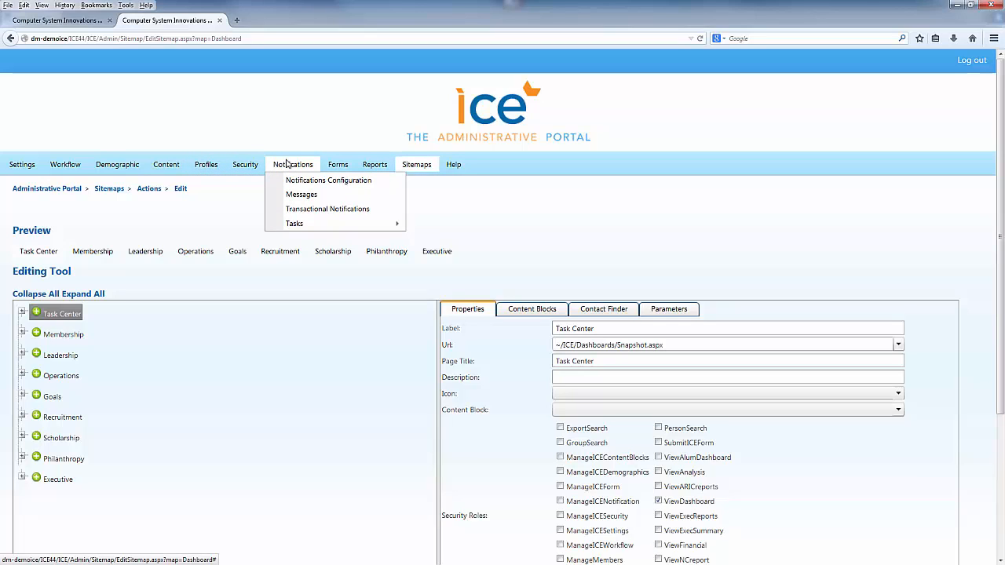
mouse_move(417, 166)
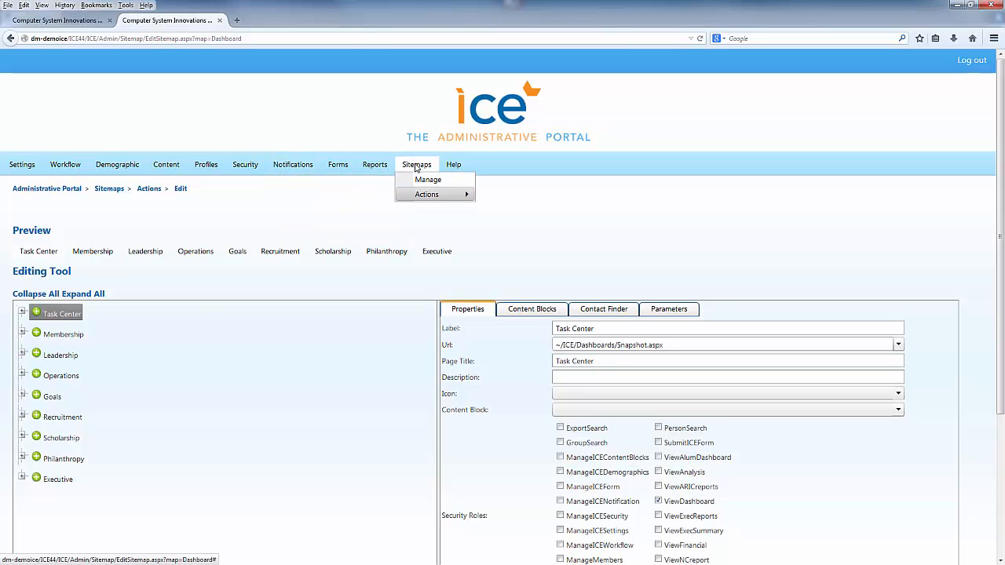
mouse_move(243, 169)
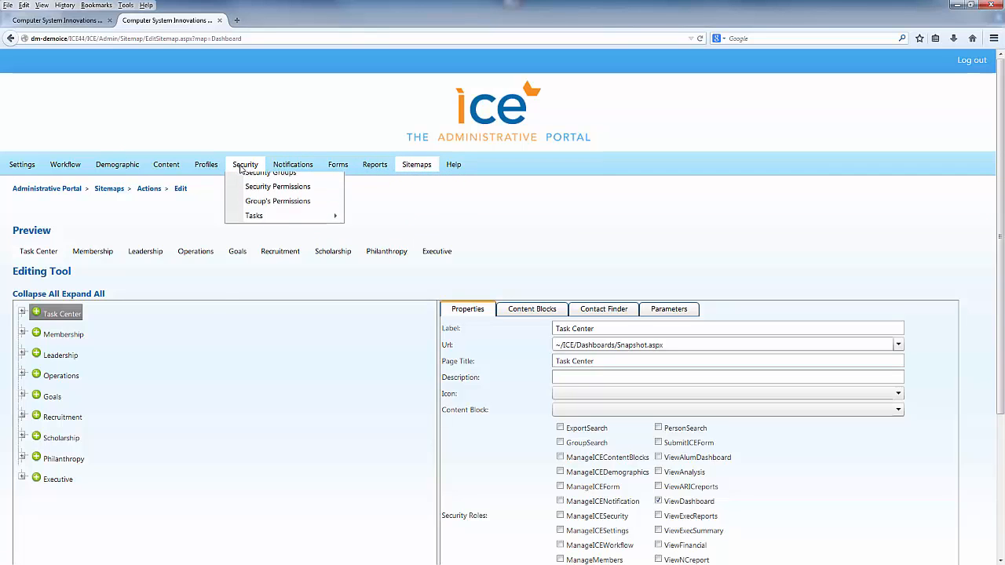